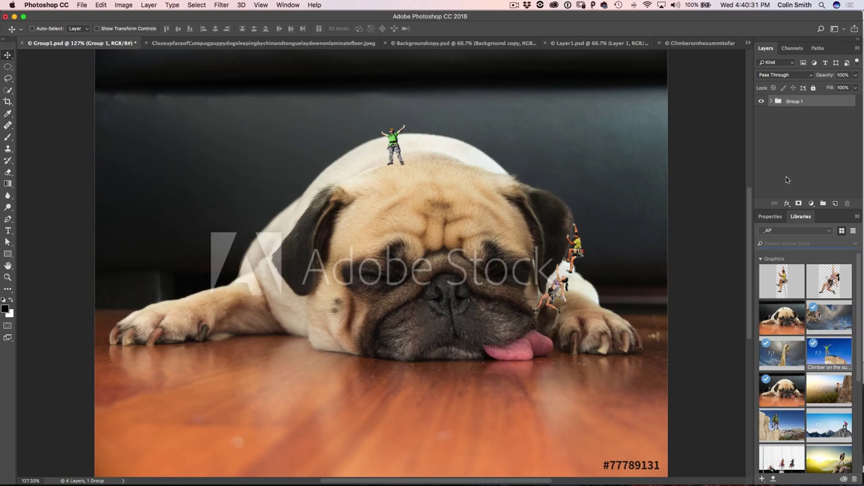
Step: Search Adobe Stock for climbers photos and save the preview of the tourist on the mountain peak to the _AP library
left_click(775, 242)
type("climb")
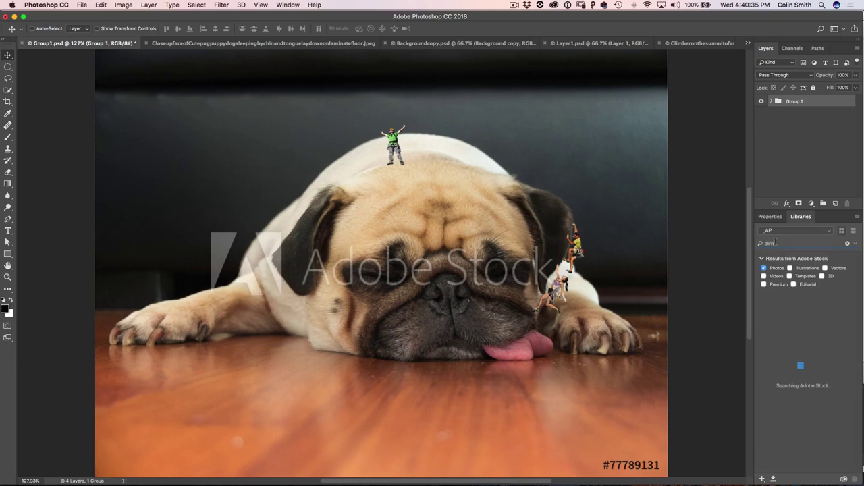
type("ers")
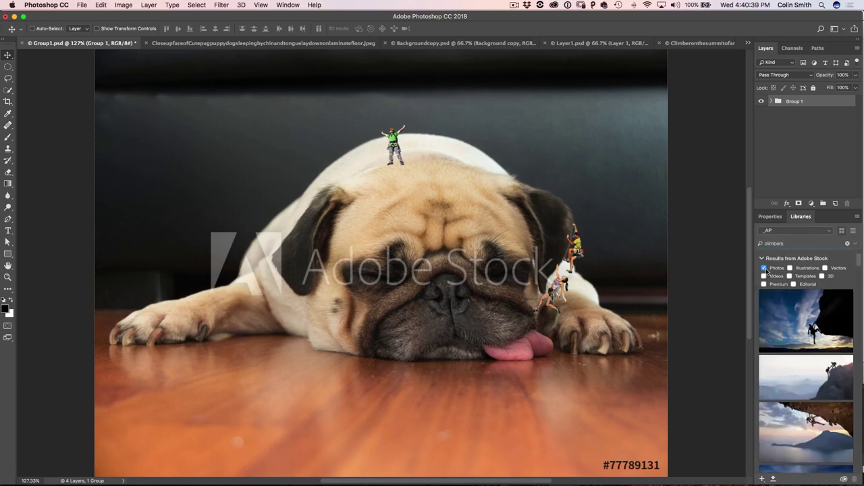
mouse_move(817, 377)
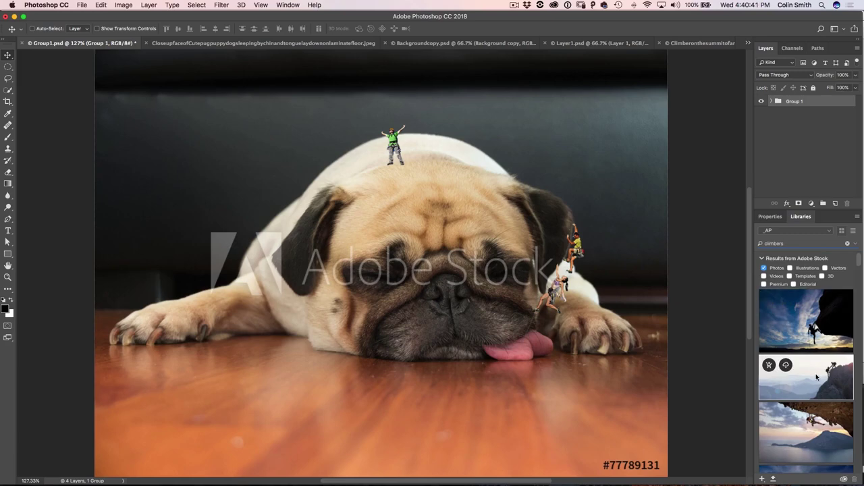
scroll(816, 378, "down", 10)
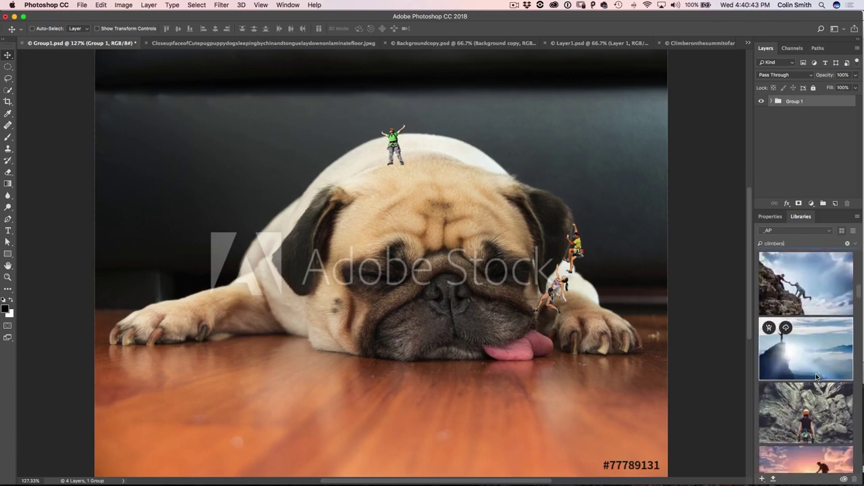
scroll(816, 377, "down", 8)
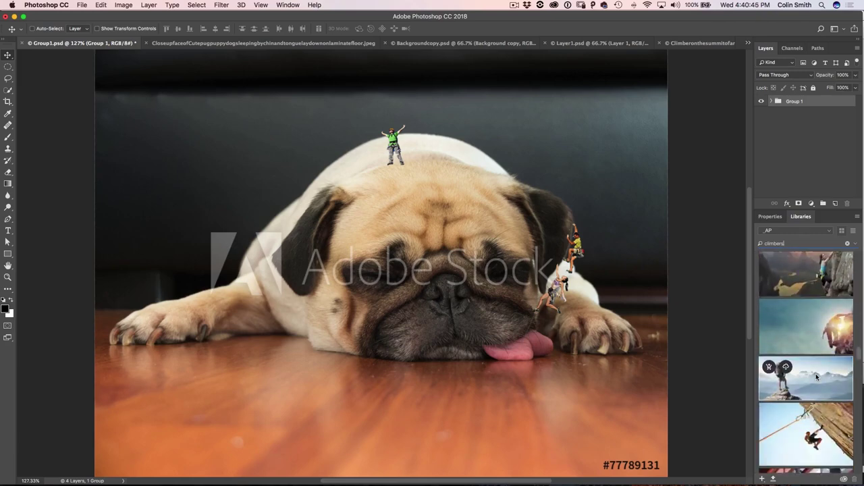
scroll(816, 373, "down", 5)
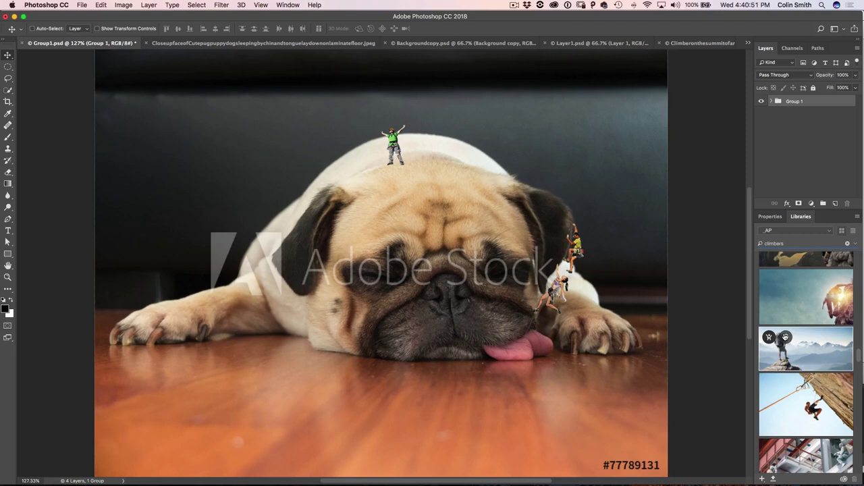
left_click(785, 336)
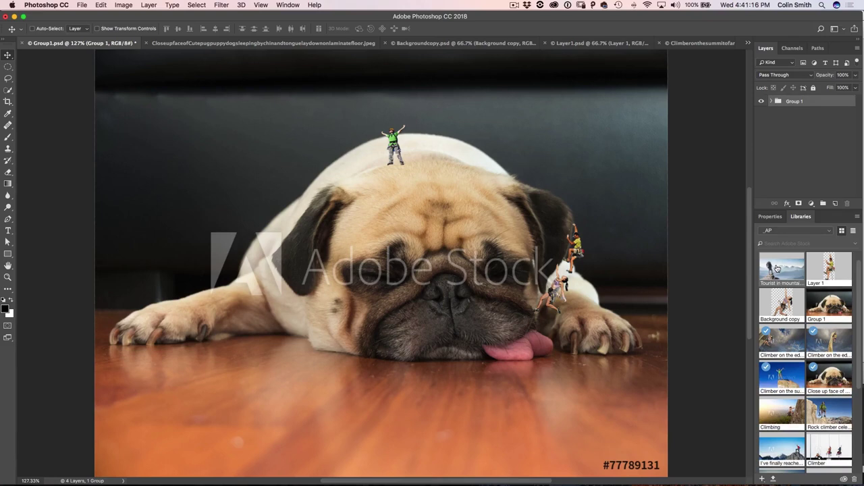
Step: License the saved "Tourist in mountain peak" stock image from the library and accept using one licence
right_click(776, 267)
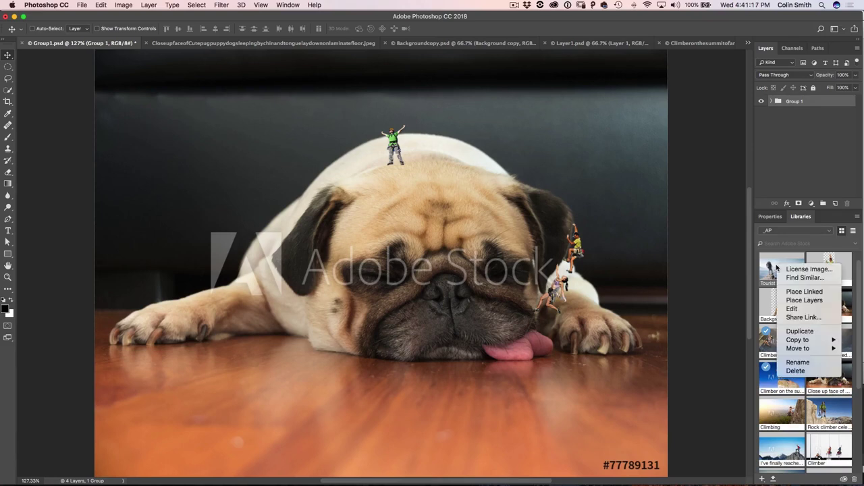
left_click(814, 269)
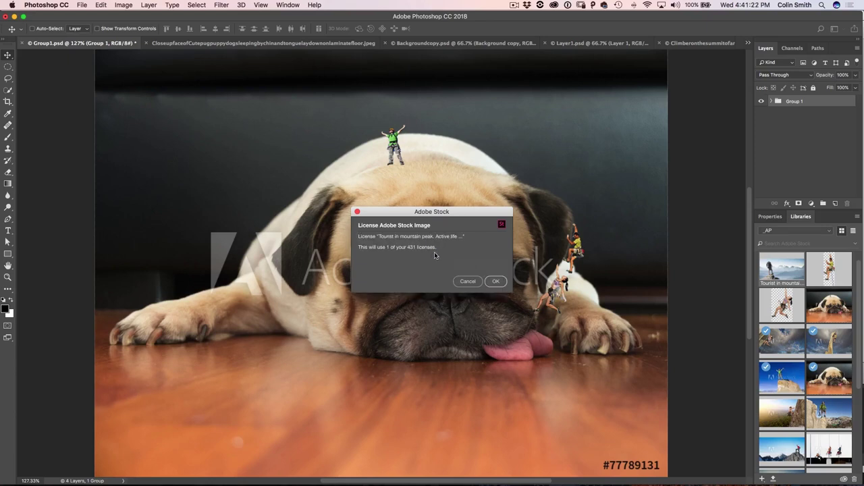
left_click(498, 283)
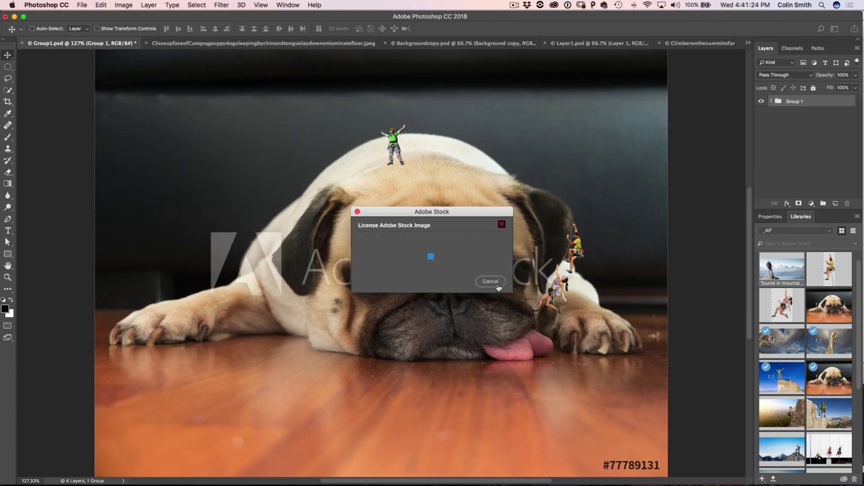
Step: Go through the open documents to the rock spire climber photo and select the whole climber with the Quick Selection tool
left_click(251, 43)
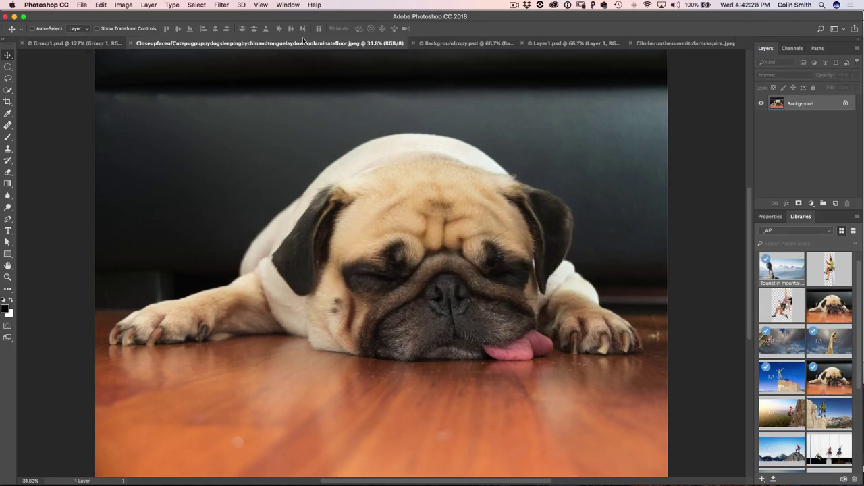
left_click(462, 43)
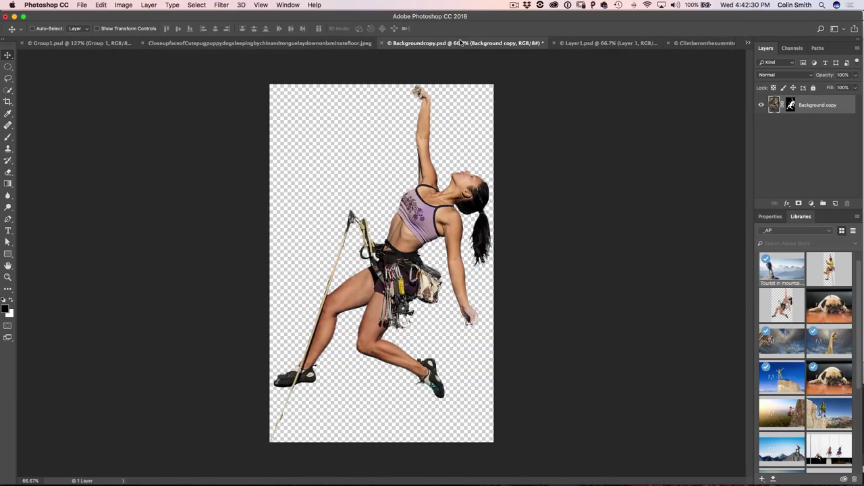
left_click(574, 44)
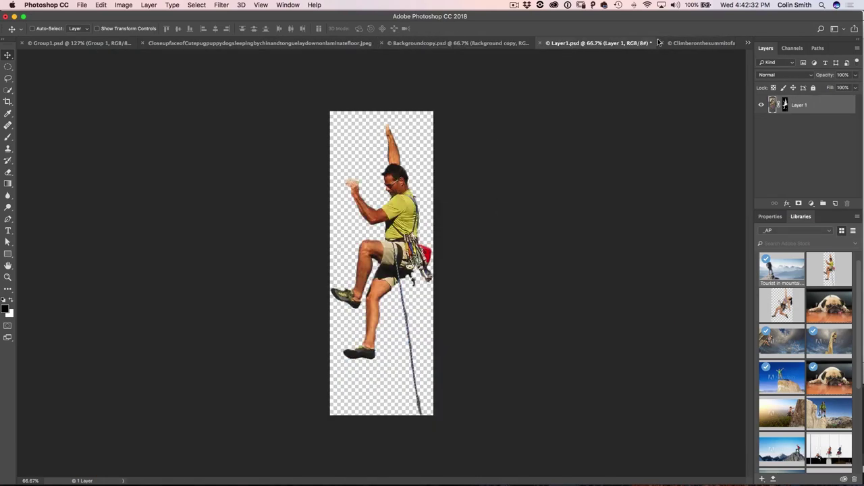
left_click(701, 44)
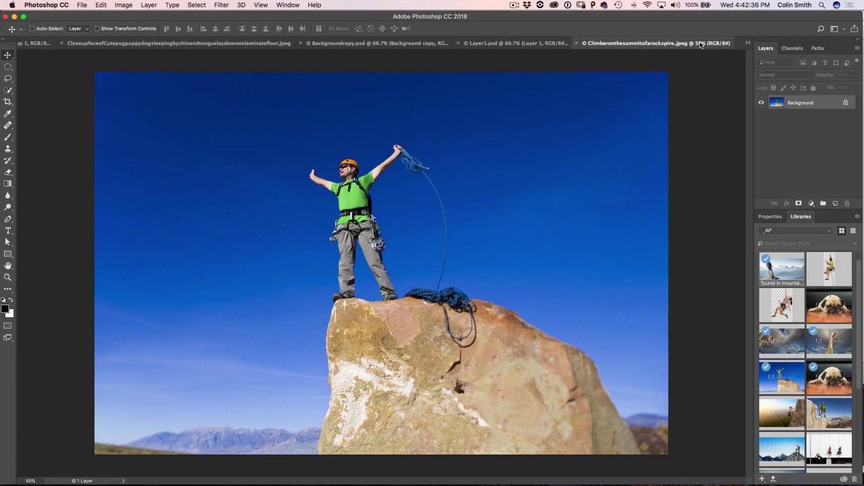
key("w")
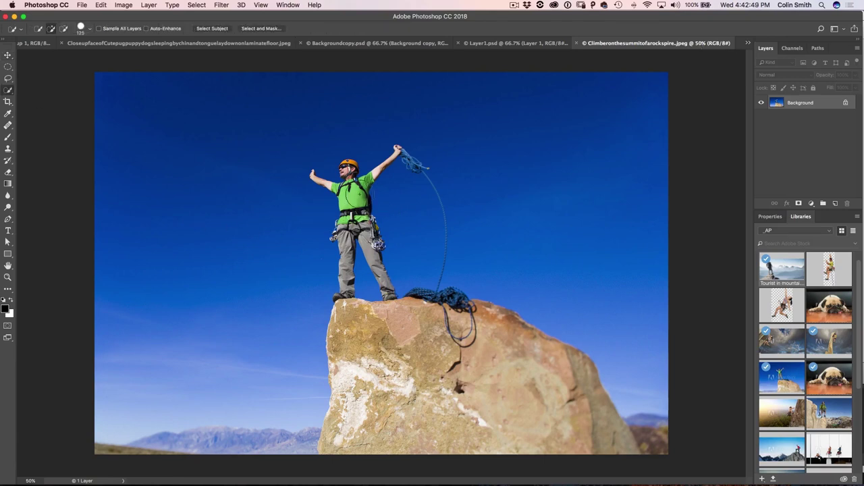
mouse_move(360, 198)
left_mouse_down()
mouse_move(342, 189)
mouse_move(350, 288)
mouse_move(340, 302)
left_mouse_up()
left_click_drag(361, 219, 386, 289)
left_click_drag(323, 179, 315, 176)
key("alt")
Step: Open the climber selection in Select and Mask and preview it with the On White view
left_click(262, 28)
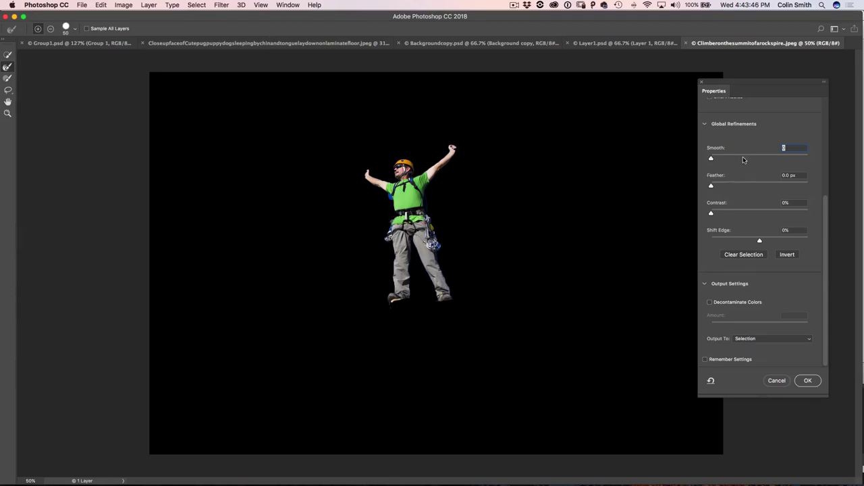
left_click_drag(824, 206, 822, 108)
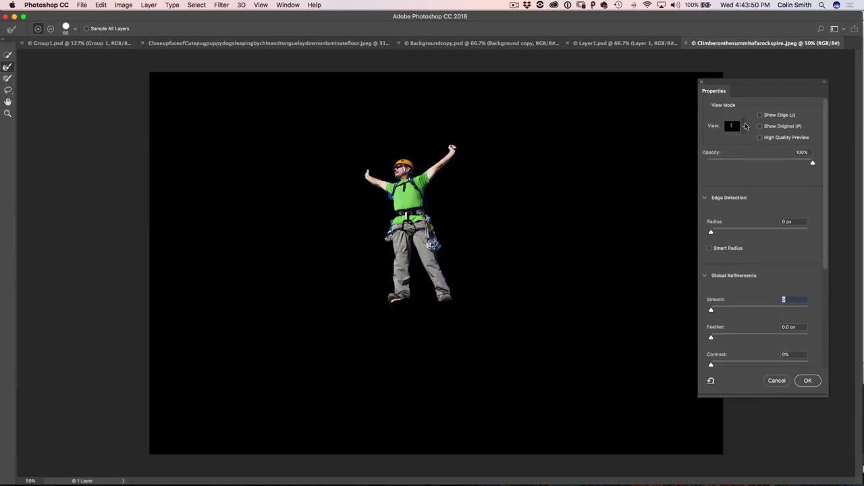
left_click(744, 127)
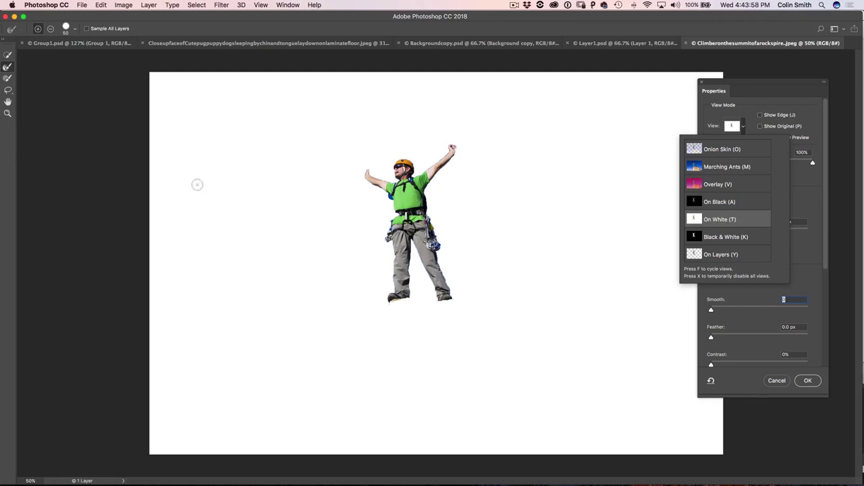
Step: With a small brush, restore the missing part of the climber's face and remove the blue patch below his bent arm
left_click(8, 114)
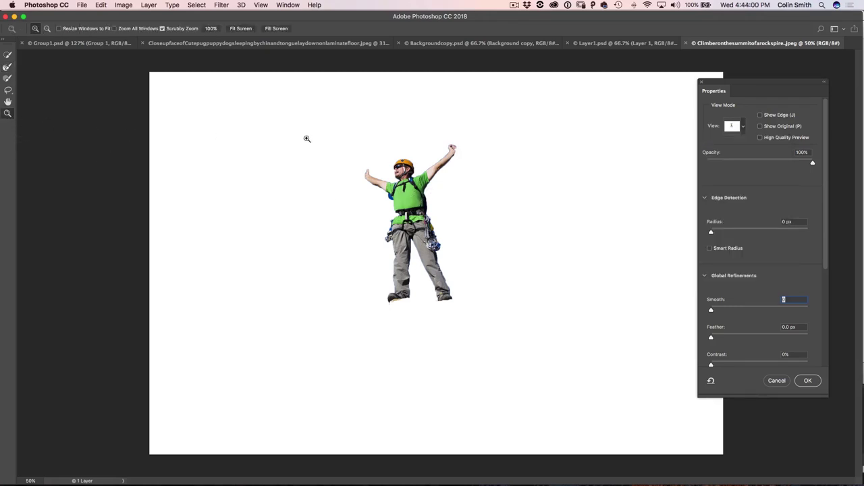
left_click(403, 175)
left_click(409, 190)
left_click(411, 195)
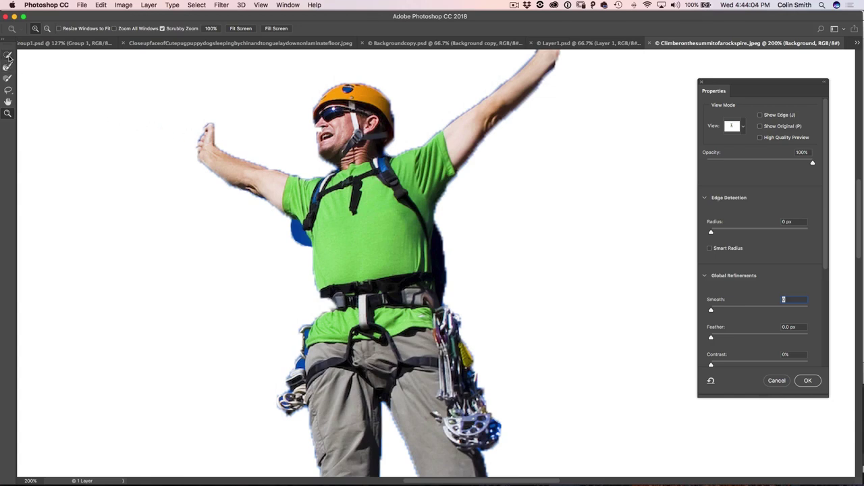
left_click(7, 78)
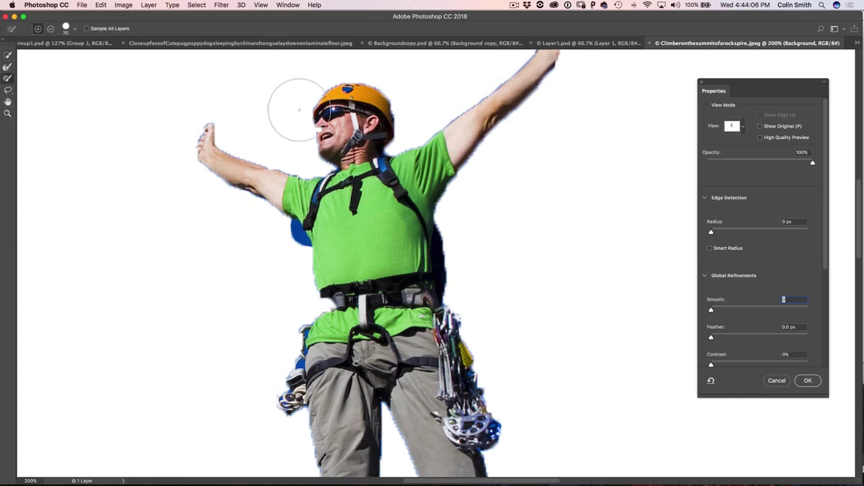
key("bracketleft")
key("bracketleft")
key("bracketleft")
key("bracketleft")
key("bracketleft")
key("bracketleft")
key("bracketleft")
key("bracketleft")
key("bracketleft")
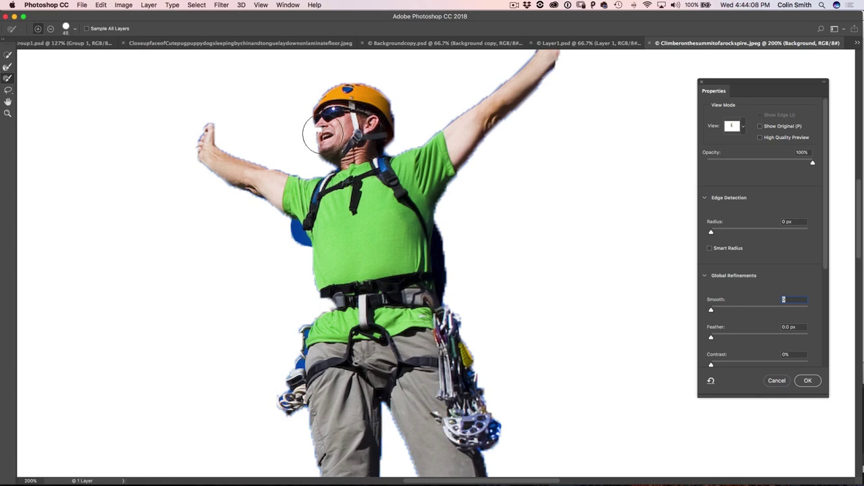
key("bracketleft")
key("bracketleft")
key("bracketleft")
key("alt")
mouse_move(291, 231)
left_mouse_down()
mouse_move(290, 223)
mouse_move(304, 239)
left_mouse_up()
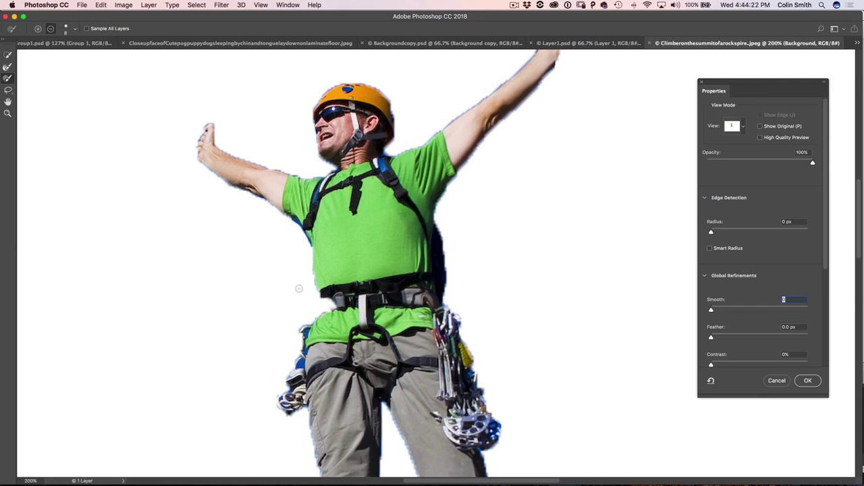
Step: Clean the remaining blue background out of the mask around the gear hanging at the climber's hip
key("alt")
key("alt")
key("alt")
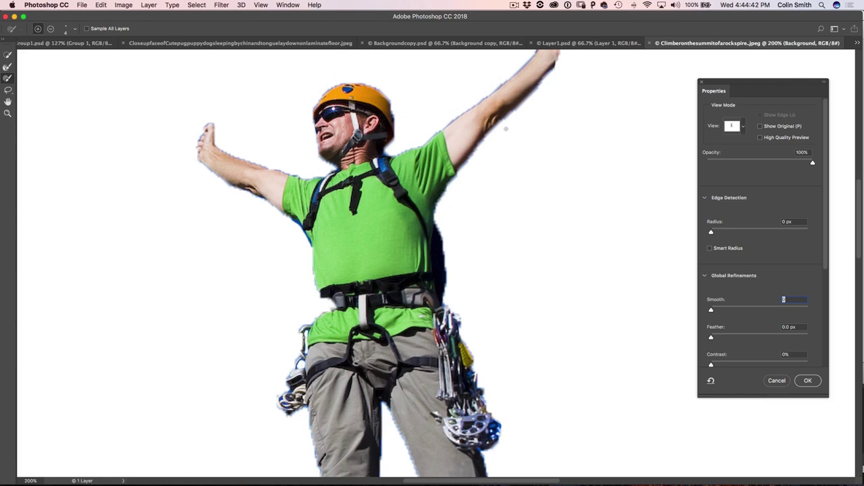
left_click_drag(521, 102, 462, 167)
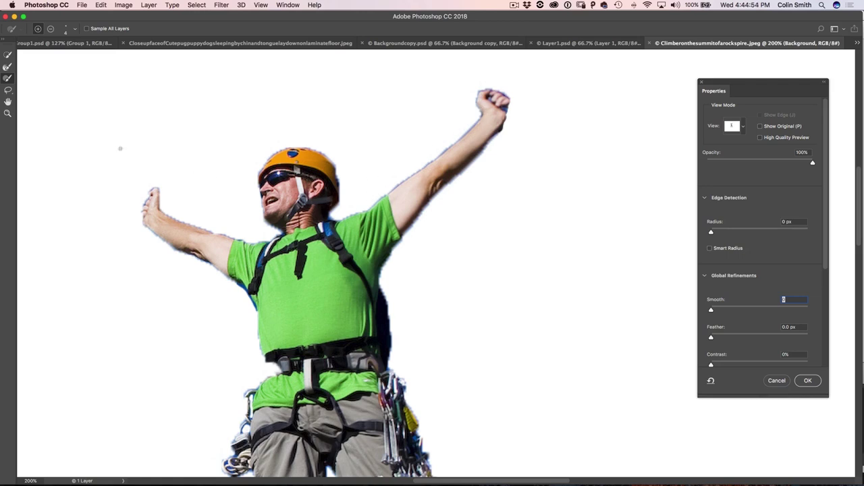
Step: Set the edge detection radius to 2 px and turn on Decontaminate Colors for the climber cut-out
left_click(7, 113)
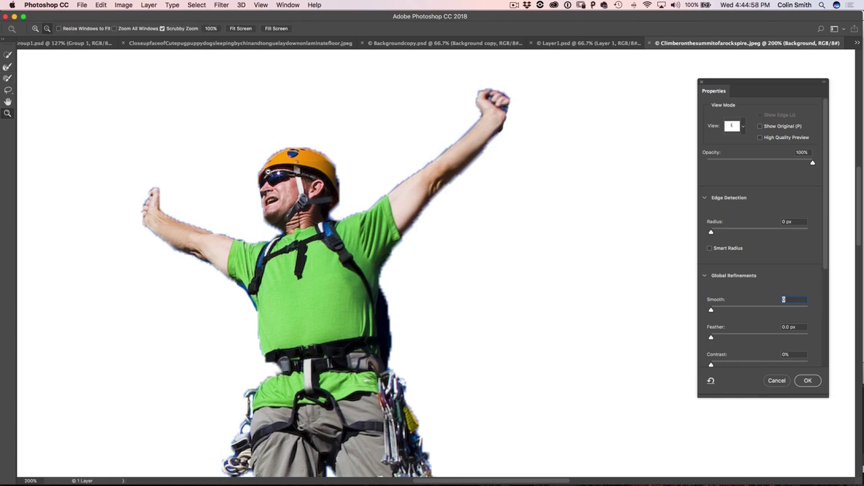
left_click(293, 186, "alt")
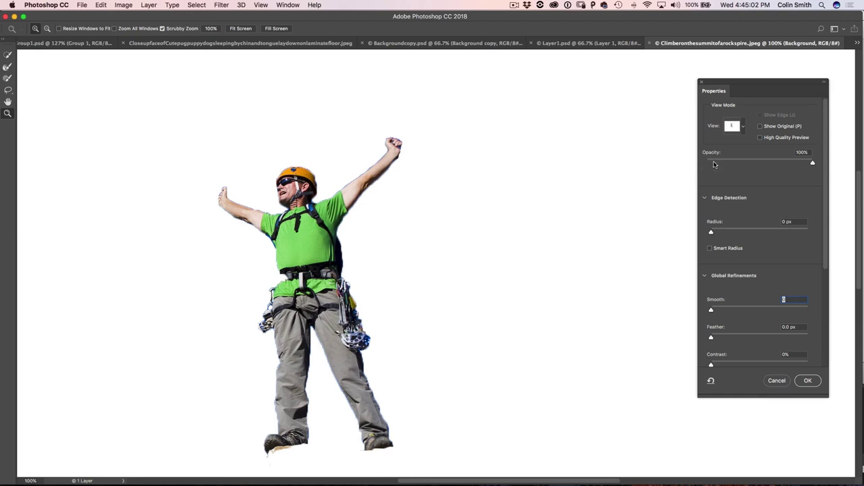
scroll(770, 175, "down", 2)
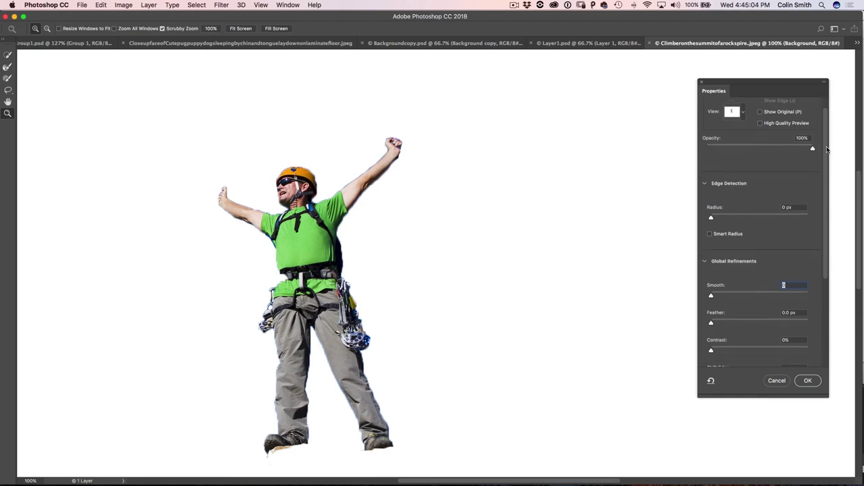
left_click_drag(711, 211, 720, 210)
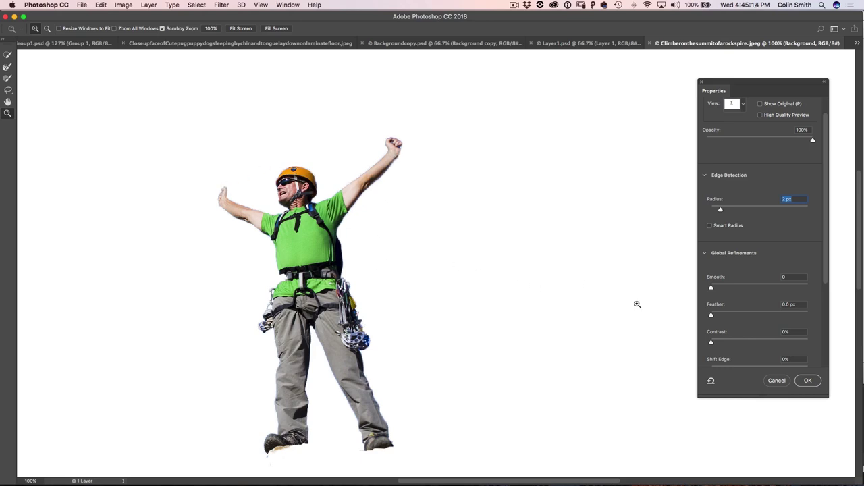
left_click_drag(826, 210, 817, 309)
left_click(710, 302)
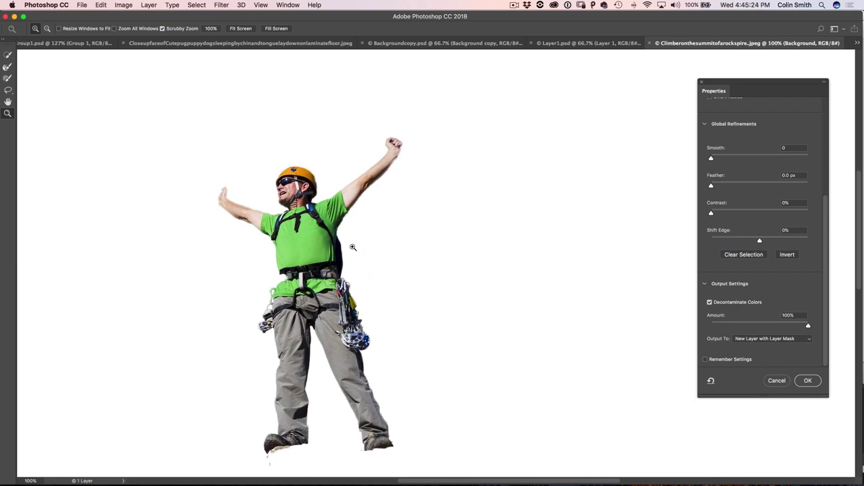
Step: Touch up the mask edge by the climber's hip and output the cut-out as a new layer with layer mask
left_click(8, 79)
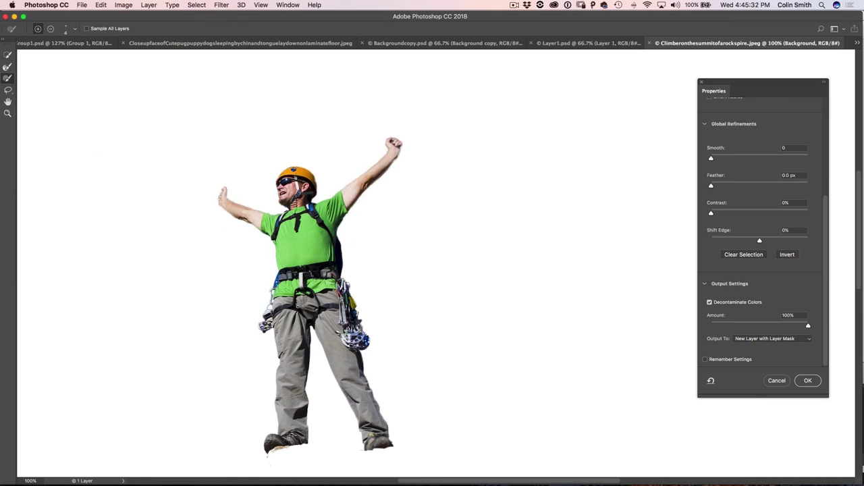
key("alt")
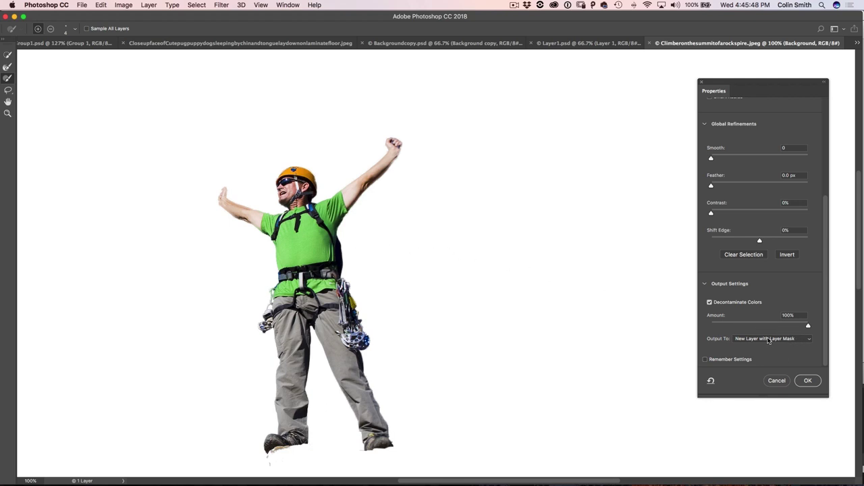
left_click(808, 382)
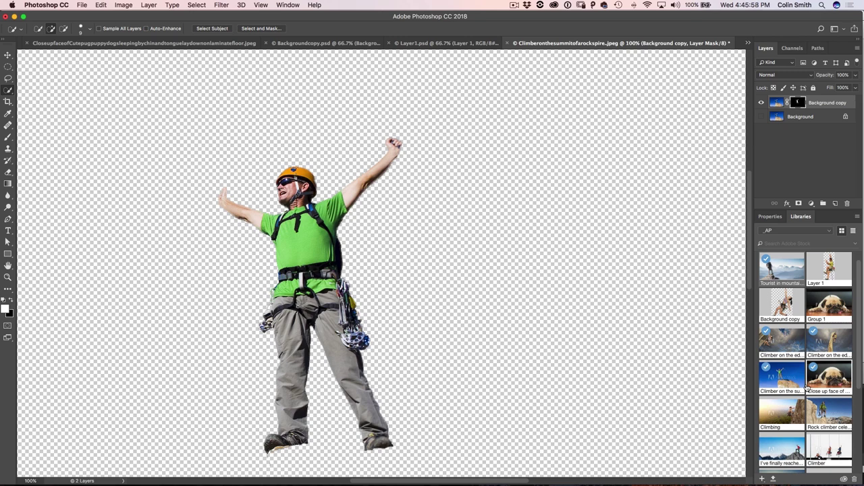
Step: Move the green-shirt climber cut-out from its own document into the sleeping pug photo, over the pug's face
key("v")
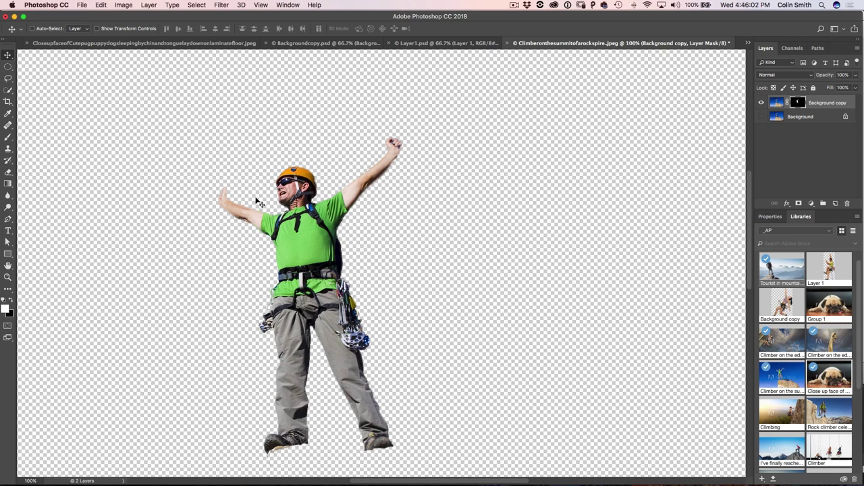
left_click_drag(301, 179, 163, 45)
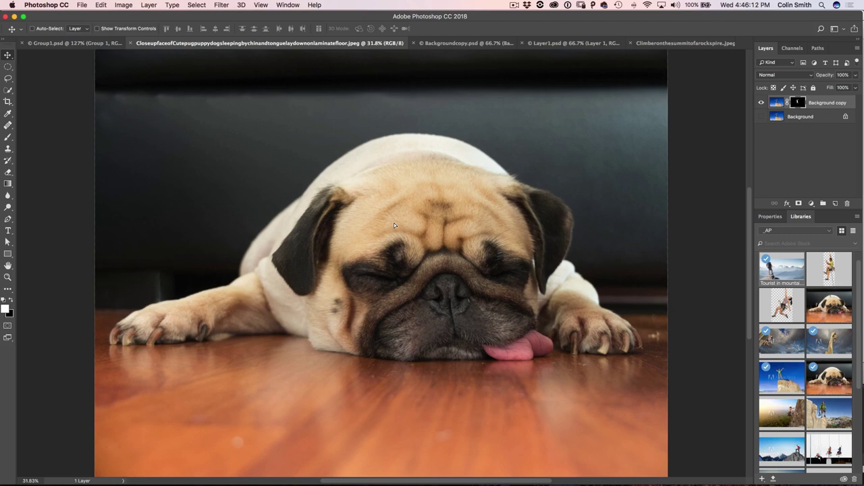
left_click_drag(395, 226, 394, 225)
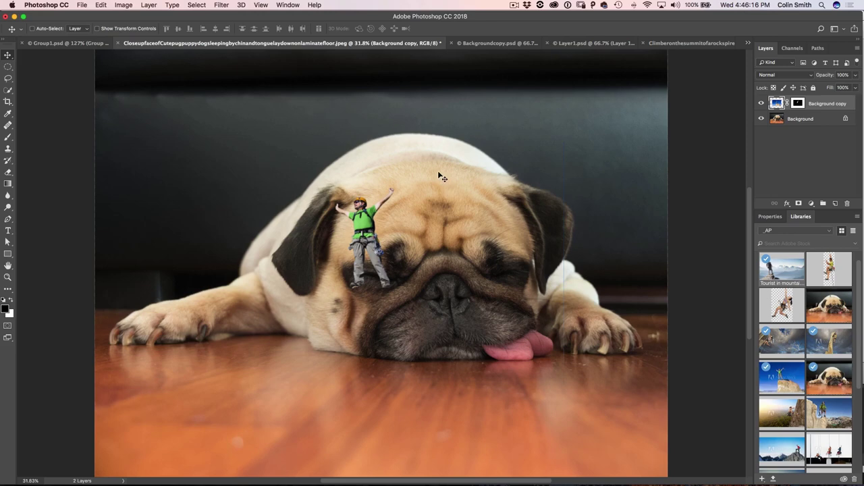
Step: Move the woman climber cut-out from Backgroundcopy.psd into the pug photo, over the top of the pug's head
left_click(500, 43)
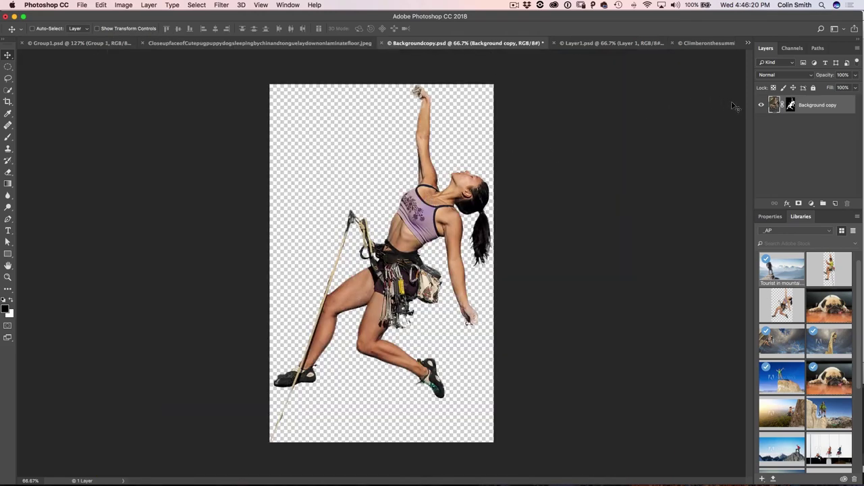
left_click_drag(436, 226, 115, 44)
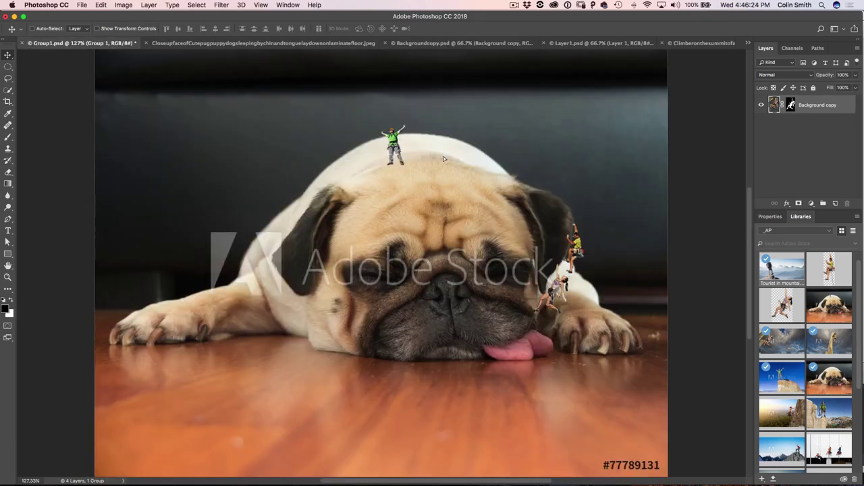
left_click_drag(286, 45, 286, 45)
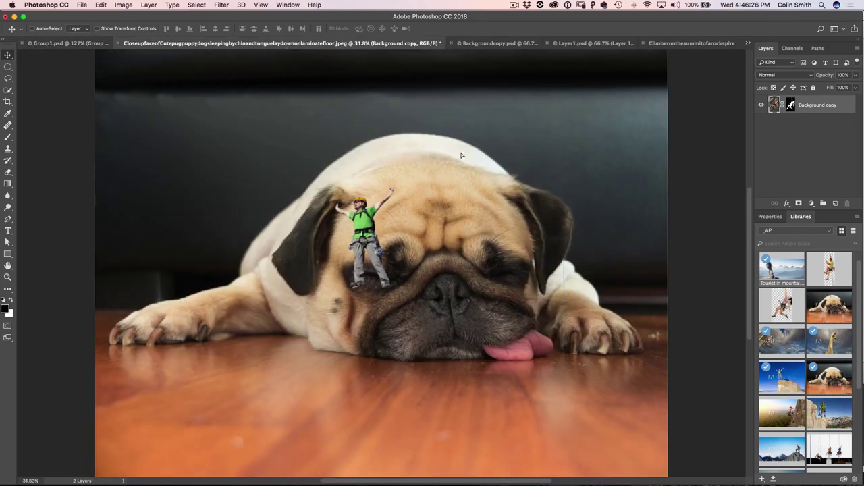
left_click_drag(445, 152, 446, 152)
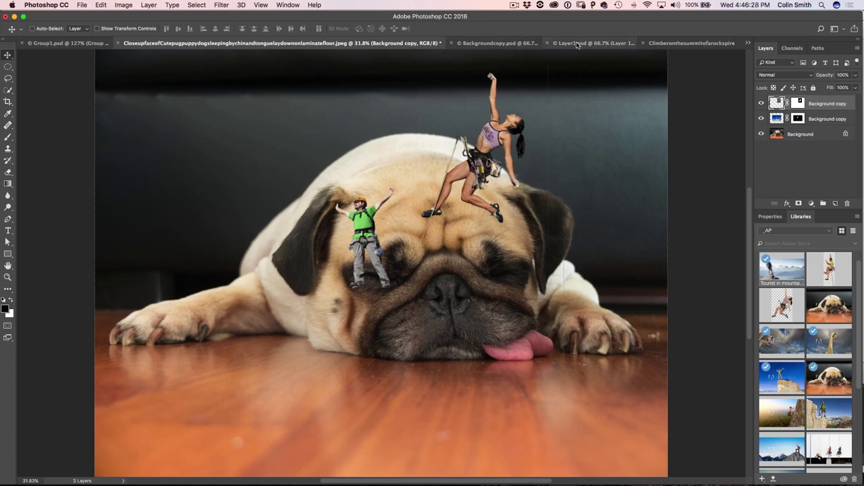
Step: Bring the yellow-shirt climber from Layer1.psd into the pug photo and place him over the muzzle by the tongue
left_click(578, 45)
left_click_drag(397, 191, 263, 45)
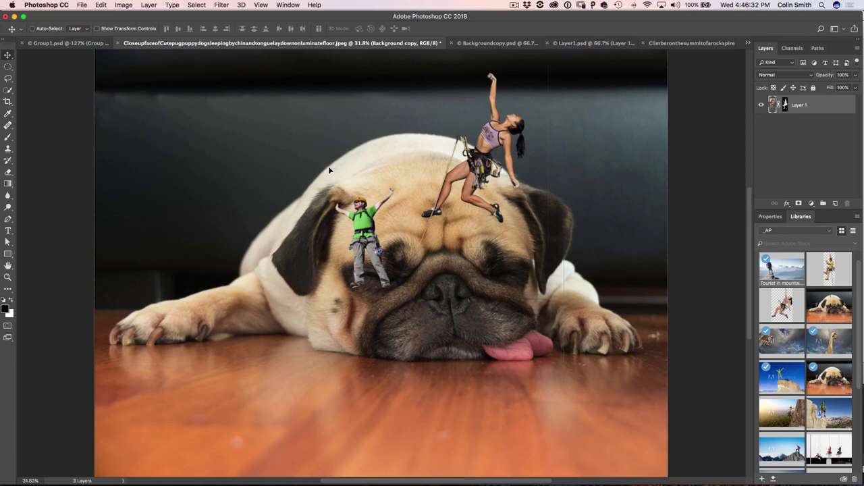
left_click_drag(513, 227, 517, 233)
left_click_drag(508, 173, 479, 301)
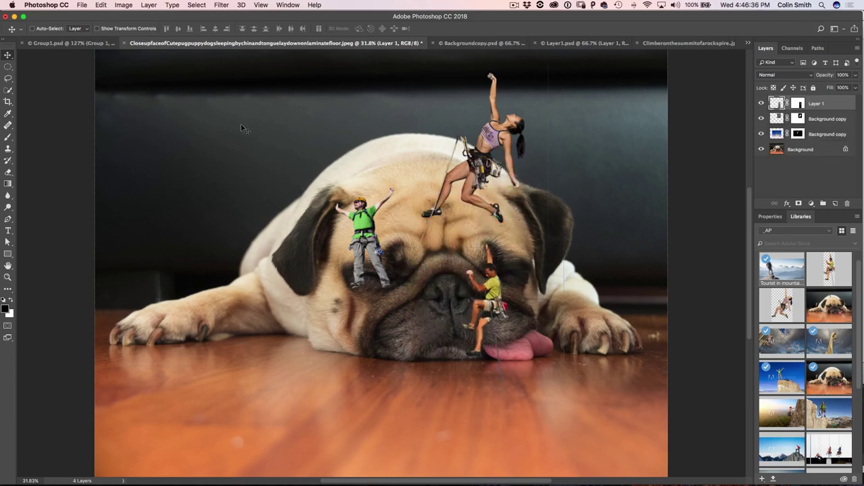
Step: Check the Group1.psd composite, hide the woman and yellow-shirt climber layers, and move the green-shirt climber onto the pug's head
key("ctrl+shift+Tab")
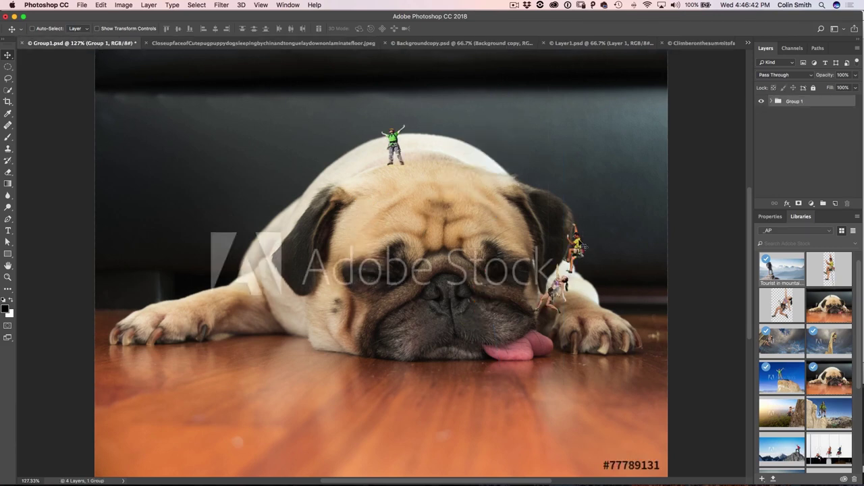
left_click(223, 44)
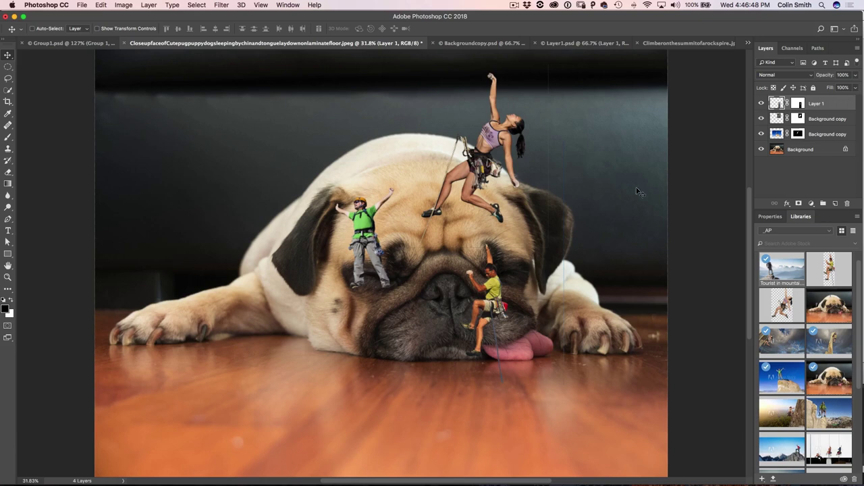
left_click_drag(762, 104, 761, 119)
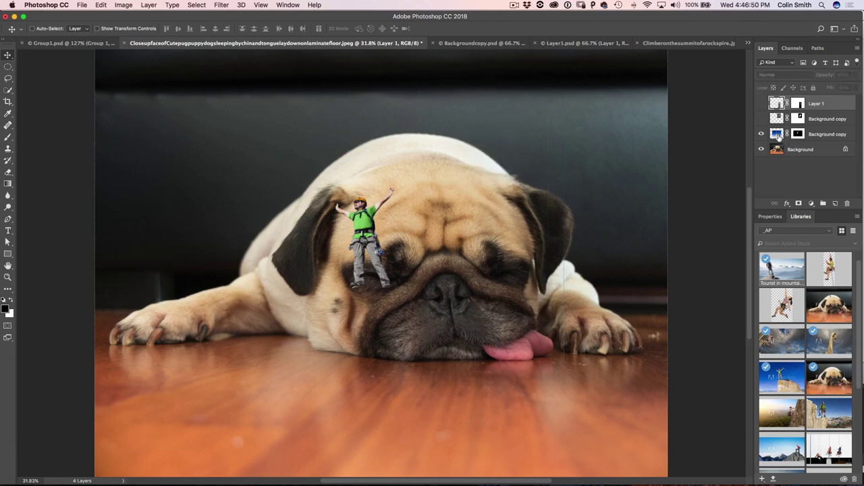
left_click(778, 134)
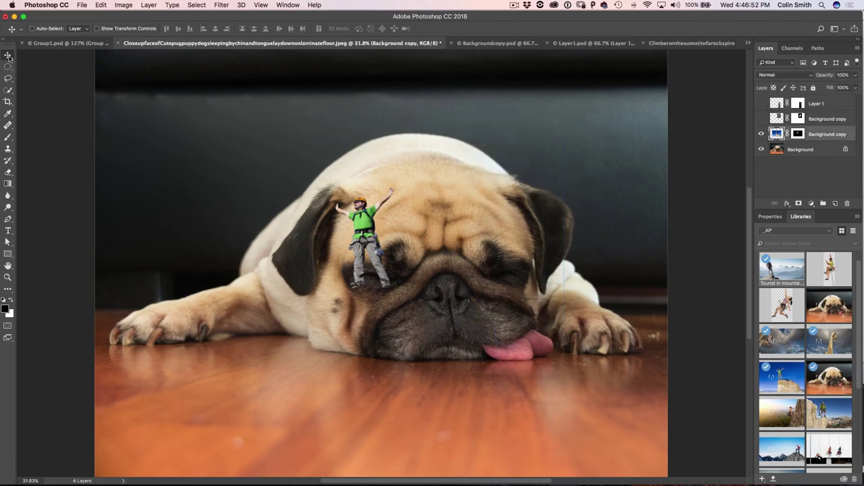
left_click_drag(389, 270, 443, 170)
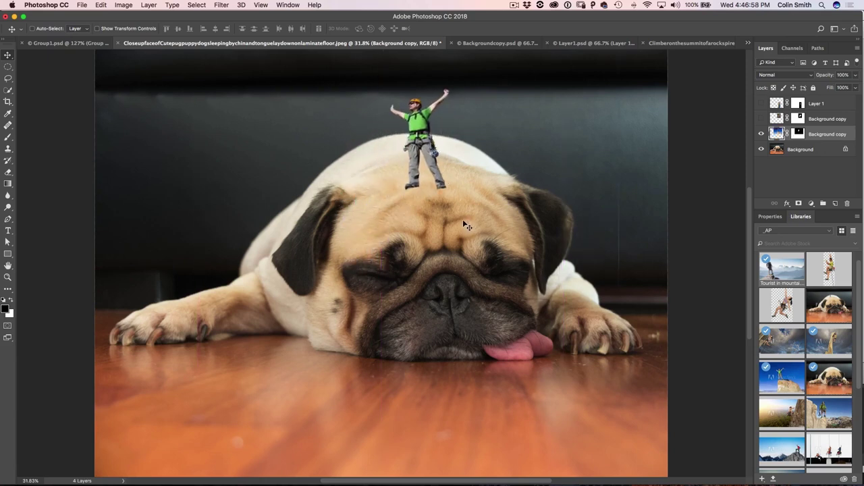
Step: Scale the green-shirt climber to about 70% and stand him on top of the pug's head
key("super+t")
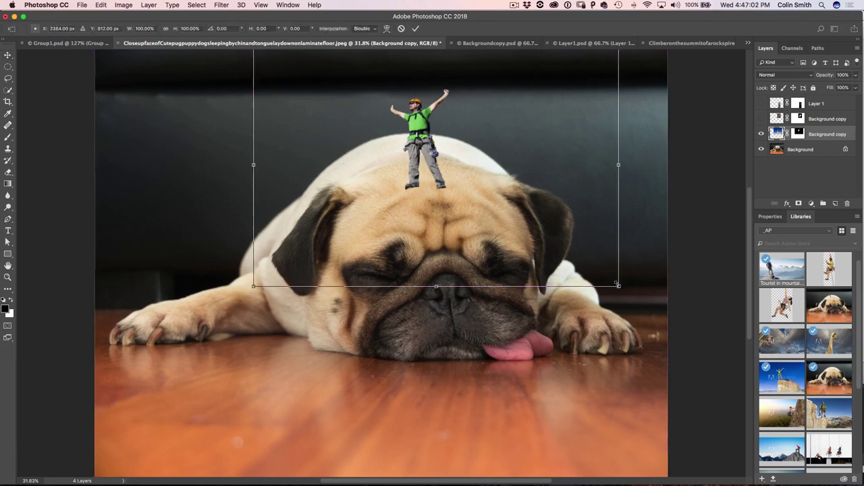
left_click_drag(618, 287, 549, 271)
left_click_drag(434, 156, 426, 137)
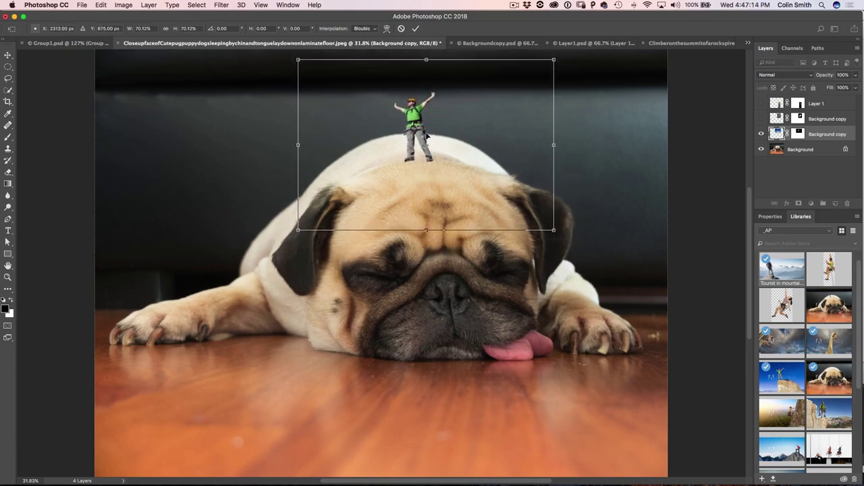
key("Return")
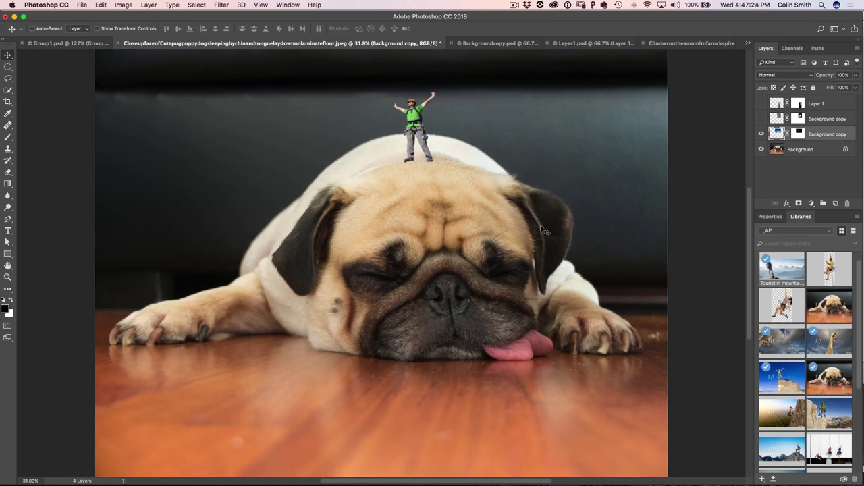
Step: Show the woman climber's layer and move her down beside the pug's muzzle, over the tongue and nearby front paw
left_click(761, 118)
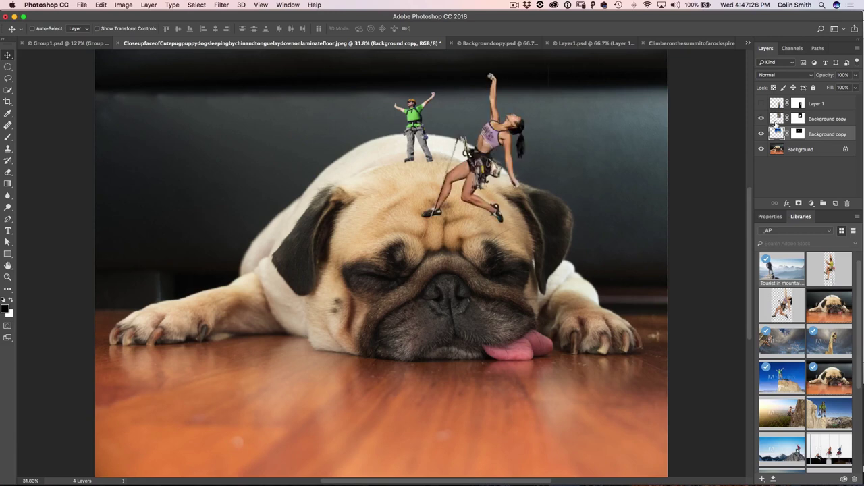
left_click(776, 121)
left_click_drag(513, 140, 543, 187)
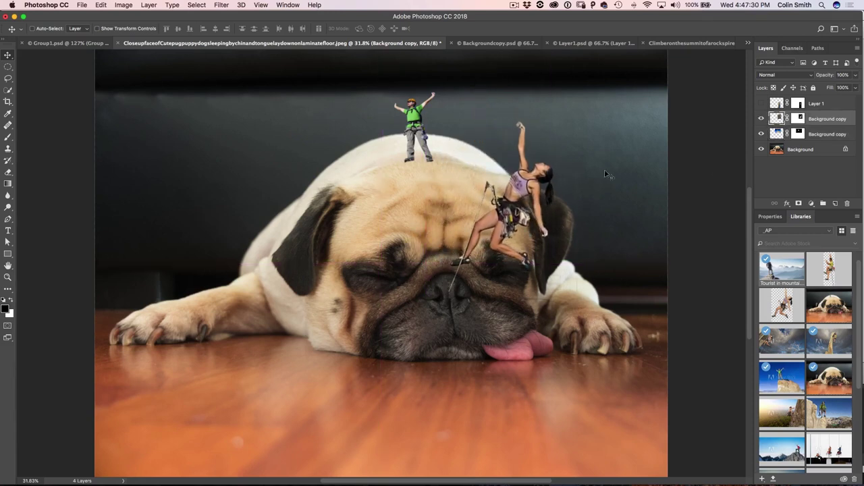
left_click(797, 119)
key("b")
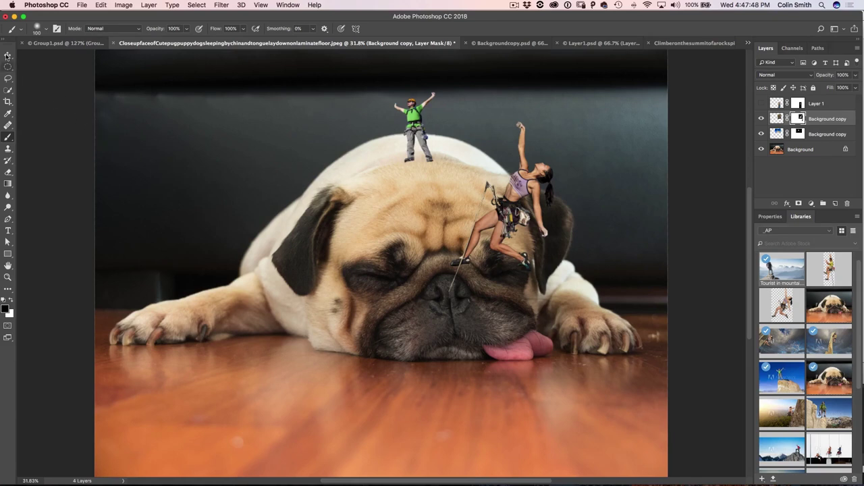
left_click(8, 55)
left_click_drag(534, 186, 589, 285)
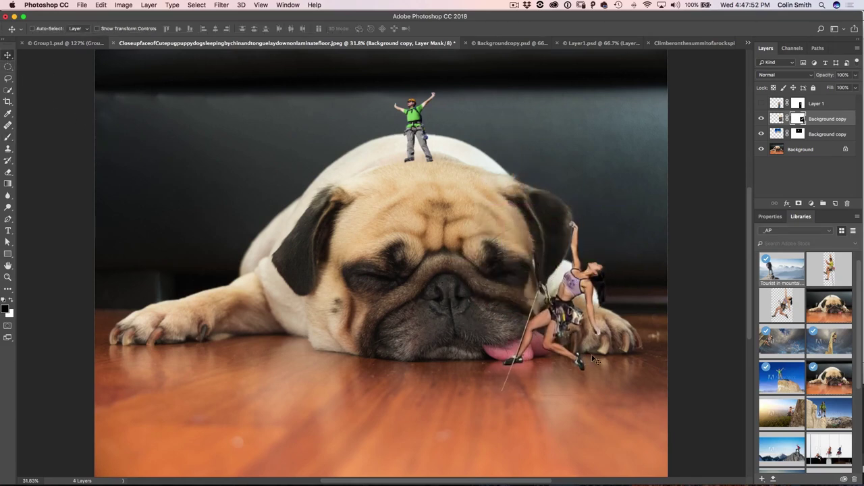
Step: Scale the woman climber to about 53%, place her between the pug's ear and front paw, and ready the Brush for her mask
key("super+t")
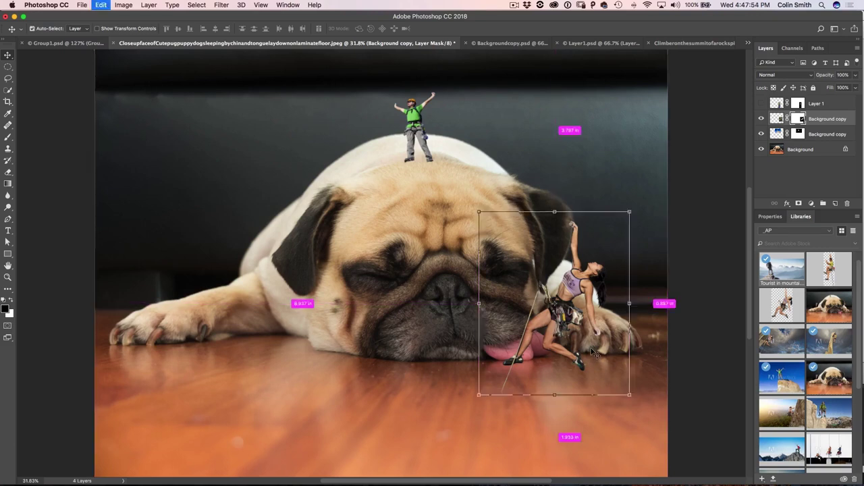
left_click_drag(478, 395, 538, 314)
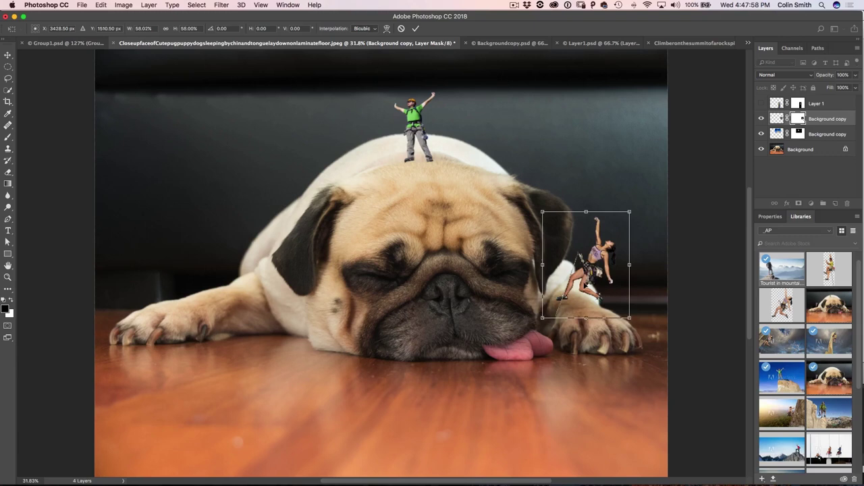
left_click_drag(611, 251, 579, 284)
left_click_drag(511, 350, 520, 340)
left_click_drag(581, 304, 580, 297)
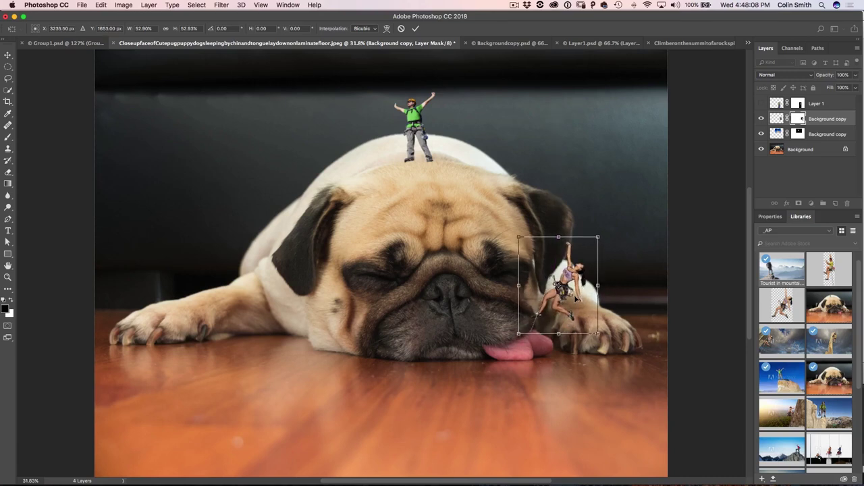
key("Return")
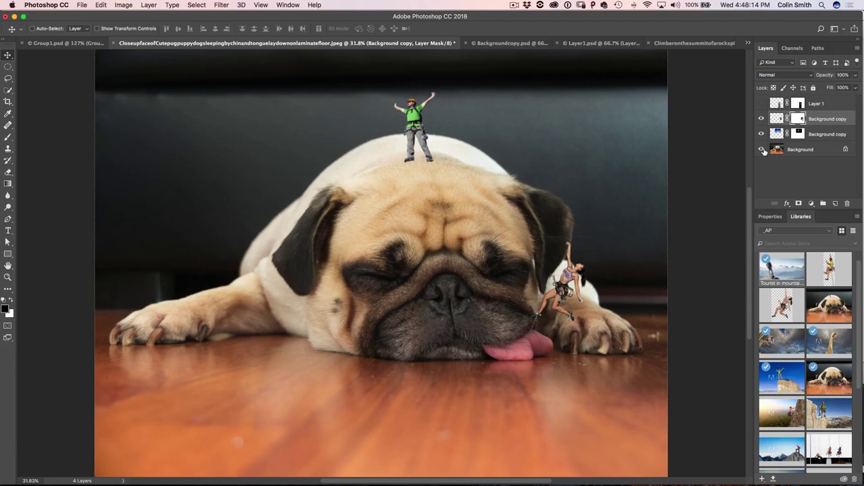
key("b")
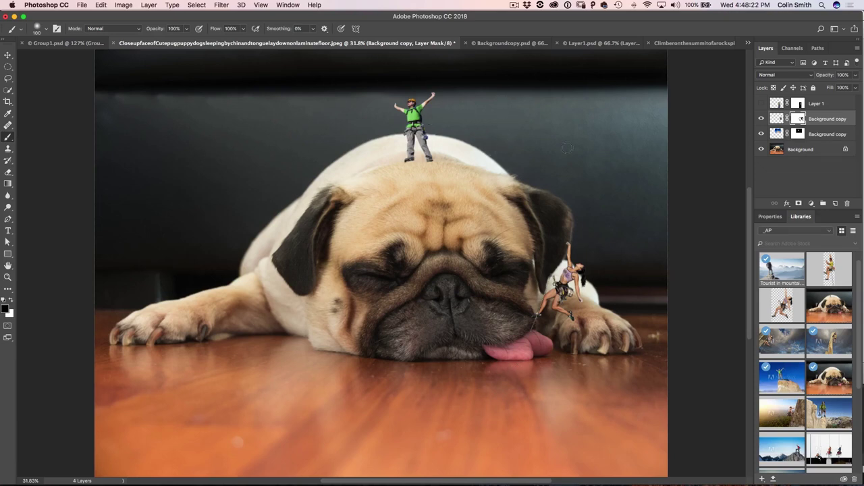
Step: Show the yellow-shirt climber and move him over the pug's eye beside the ear, using the Group1.psd composite as reference
left_click(762, 104)
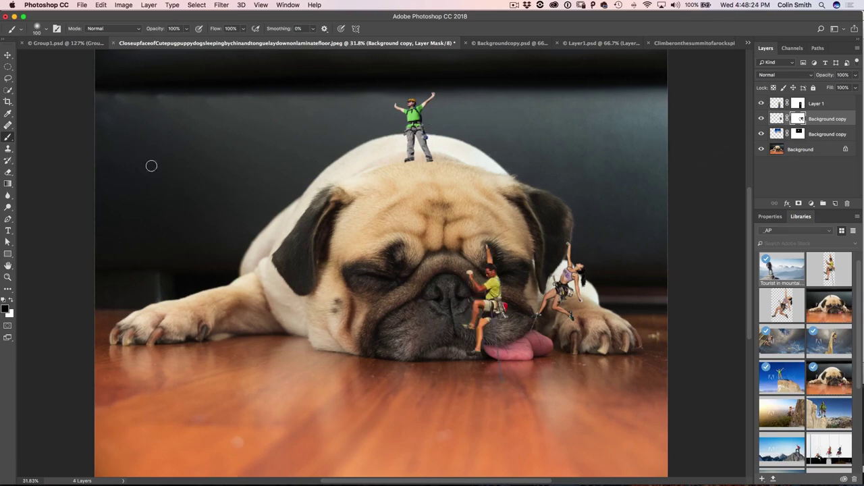
left_click(9, 55)
left_click(777, 106)
left_click_drag(484, 299, 520, 204)
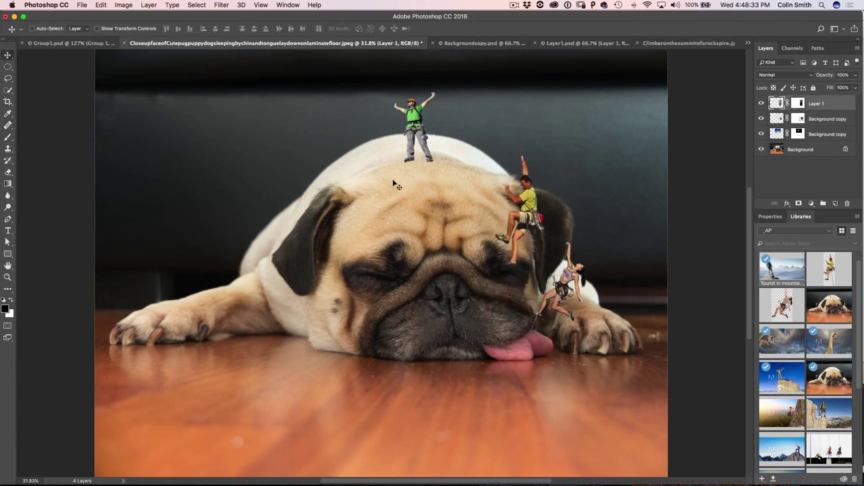
left_click(91, 44)
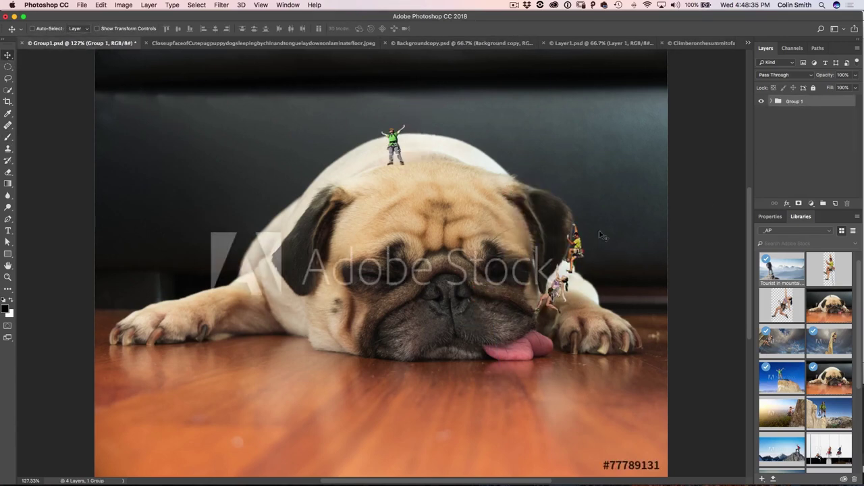
left_click(317, 43)
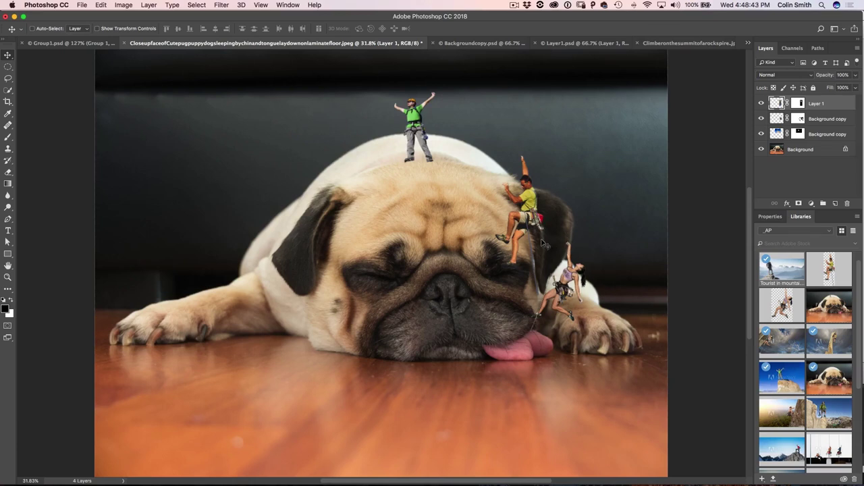
left_click_drag(524, 235, 512, 256)
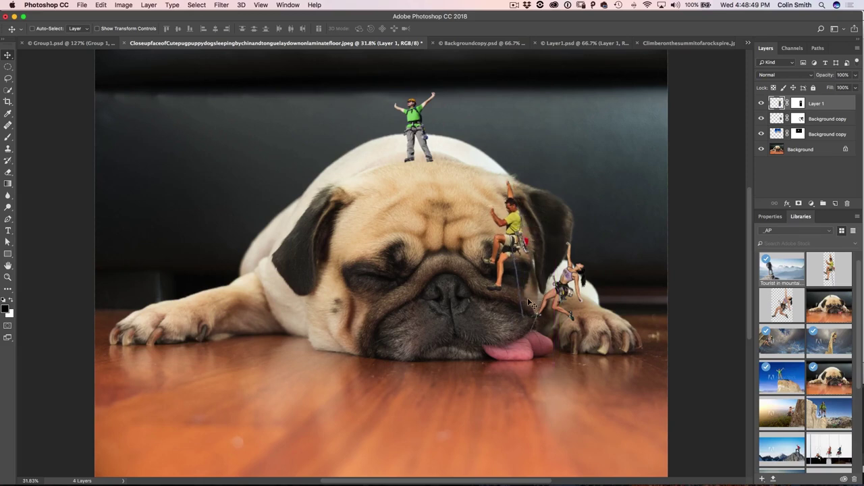
Step: Scale the yellow-shirt climber to about 77%, keeping him on the pug's brow near the ear
key("super+t")
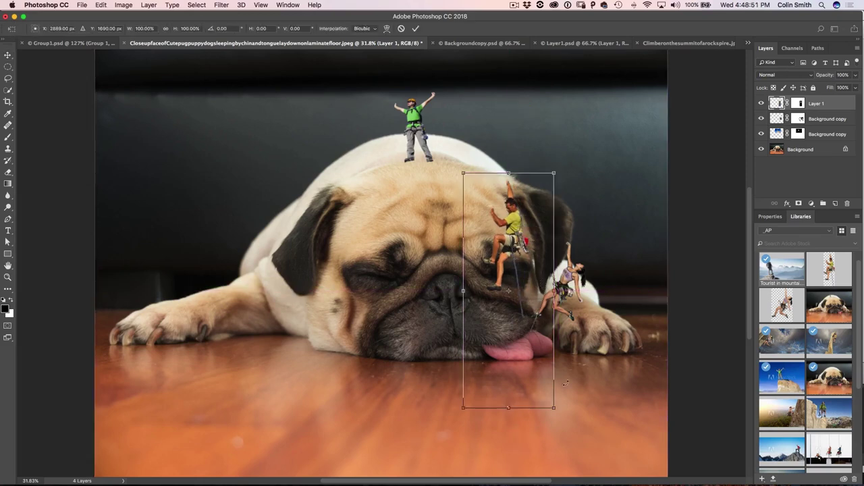
left_click_drag(553, 407, 520, 353)
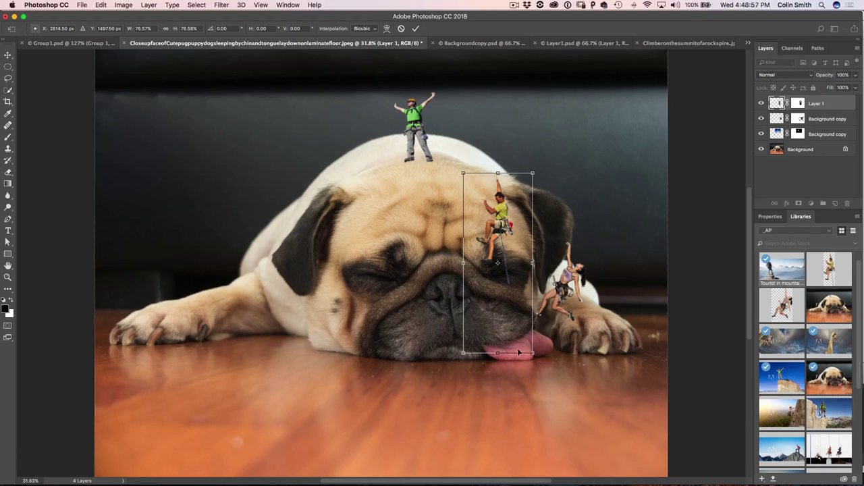
key("Return")
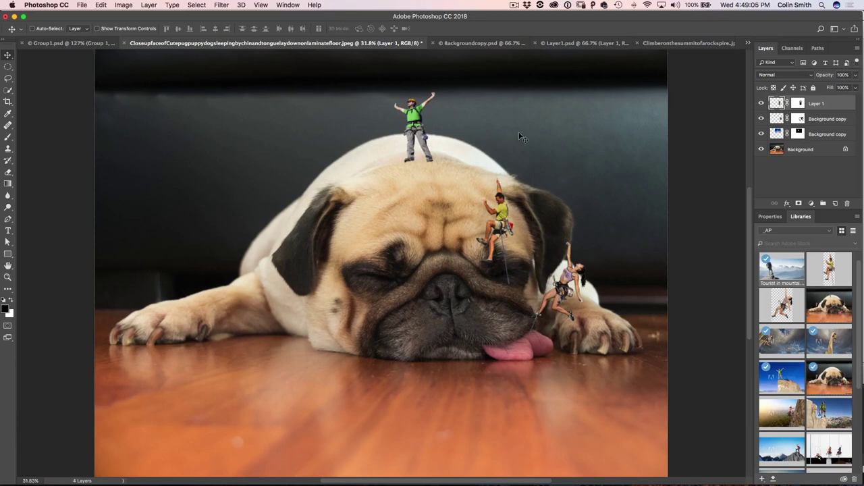
Step: Ready the Brush on the yellow-shirt climber's layer mask and toggle his layer's visibility to check the blend
left_click(799, 104)
key("b")
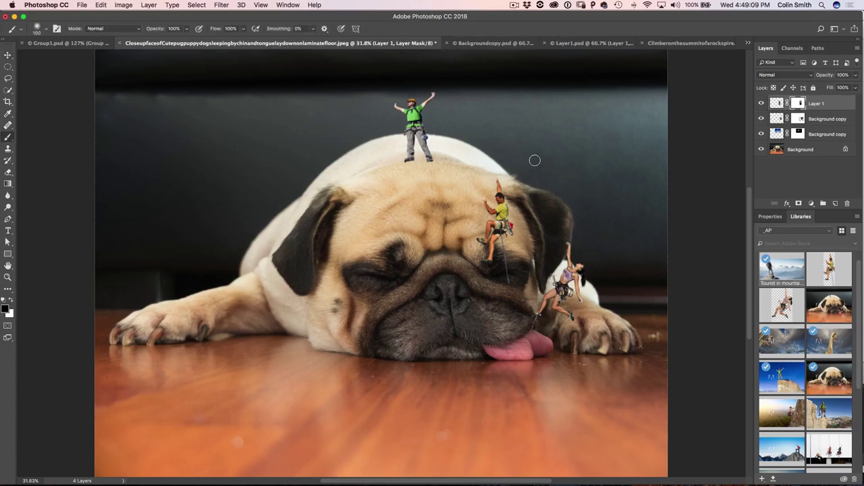
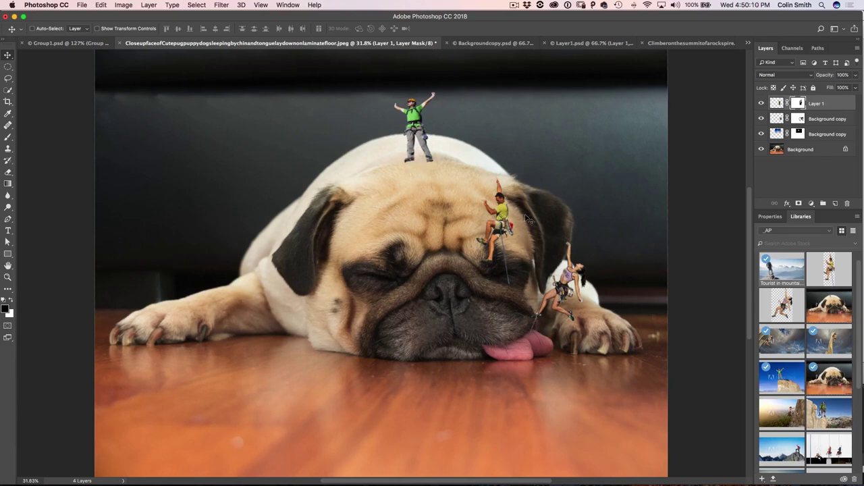
left_click(761, 103)
left_click(761, 103)
Step: Add a Drop Shadow to the yellow-shirt climber's layer and reposition it to a 57° angle and 28 px distance
left_click(777, 103)
left_click(787, 203)
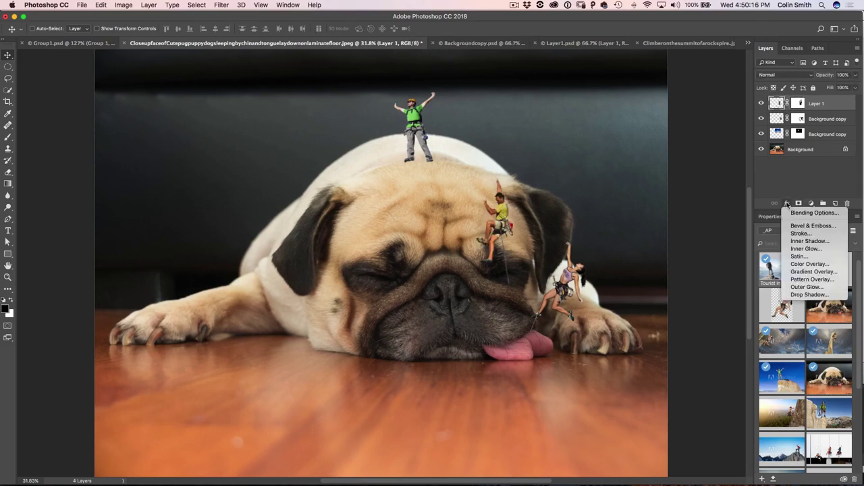
left_click(791, 295)
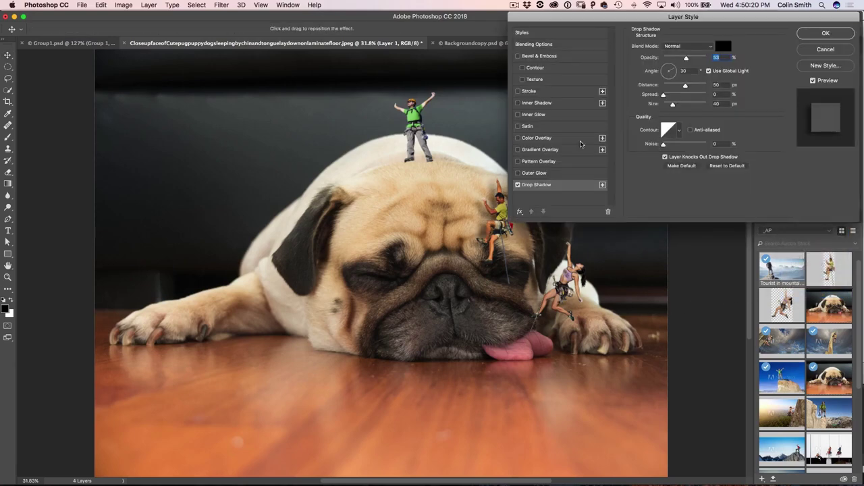
left_click_drag(582, 21, 81, 17)
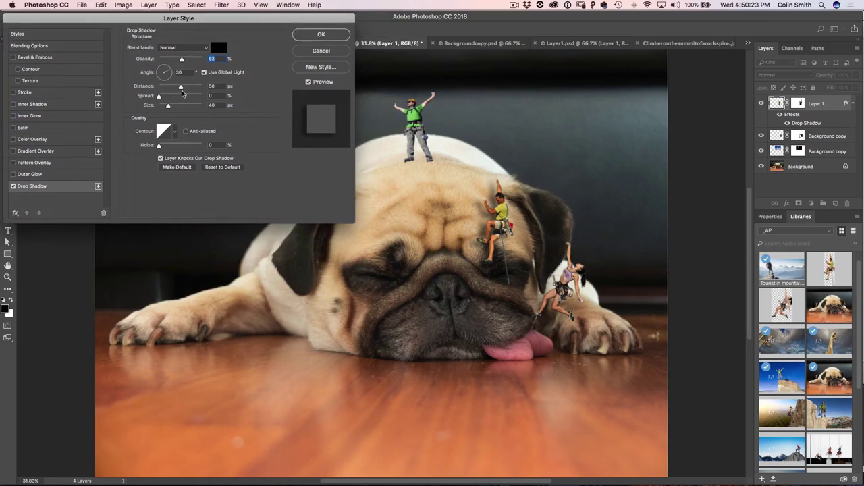
left_click(499, 203)
left_click_drag(498, 204, 502, 209)
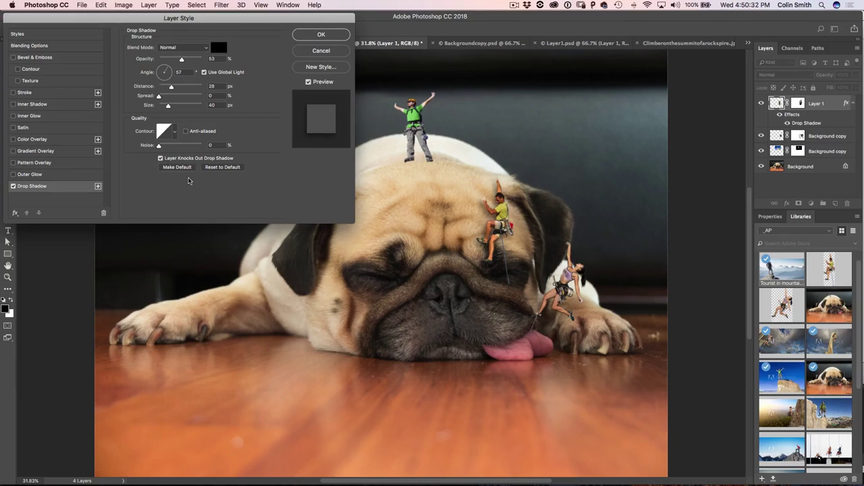
Step: Set the drop shadow's size to 10 px, opacity to 22% and distance to about 8 px, compare the preview, and apply it
left_click_drag(168, 106, 162, 111)
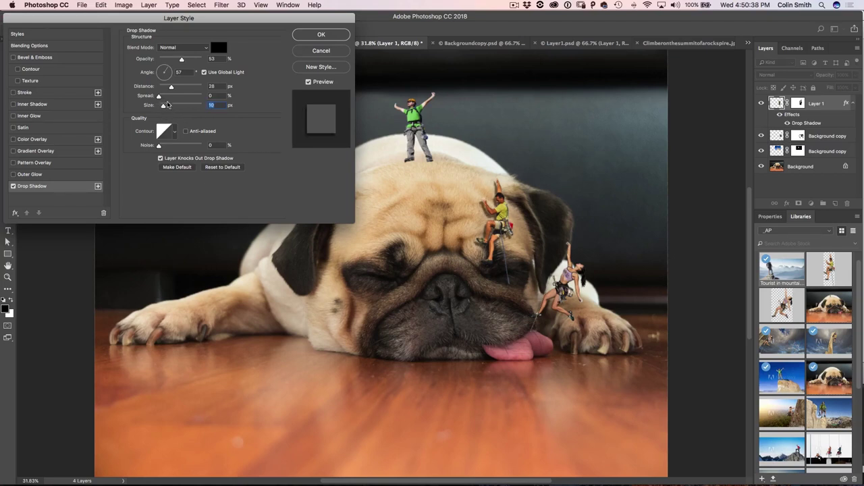
left_click_drag(181, 60, 168, 63)
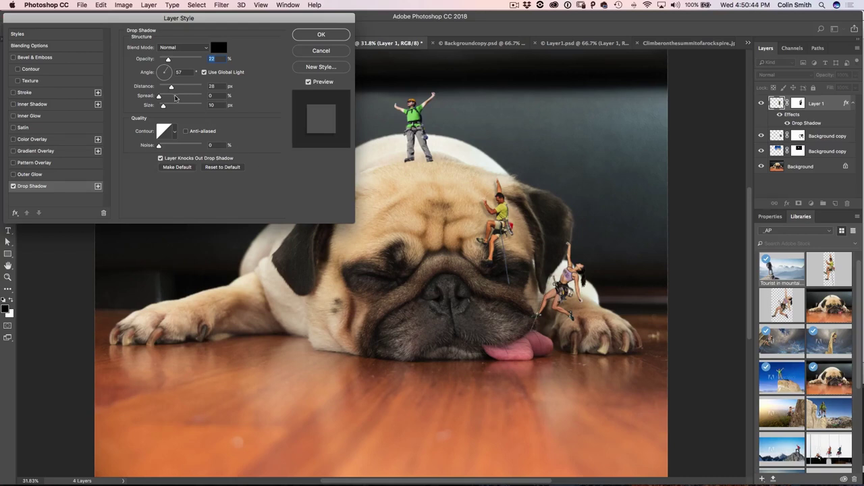
left_click_drag(171, 87, 162, 89)
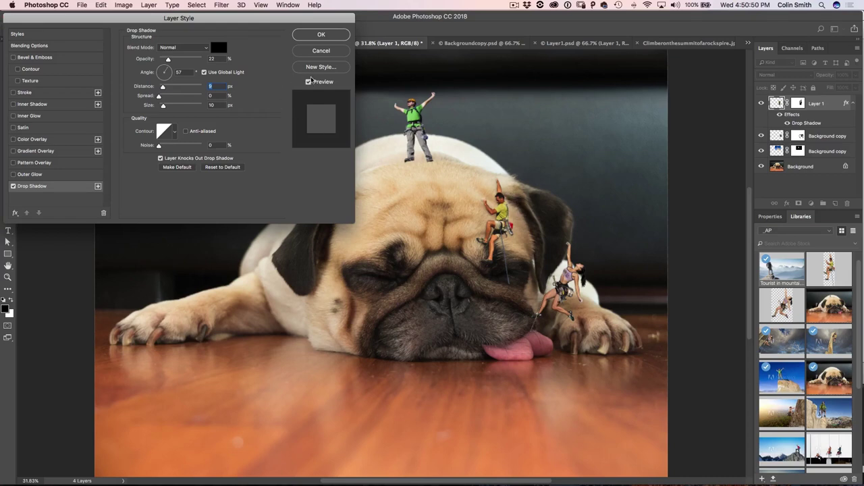
left_click(308, 82)
left_click(308, 83)
left_click(327, 37)
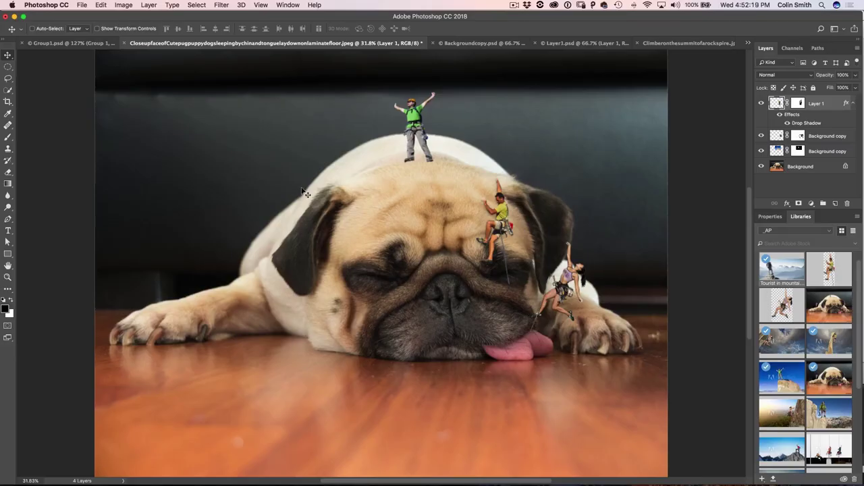
Step: Find the green-shirt climber's layer by toggling visibility, duplicate it, and hide the duplicate
left_click(762, 136)
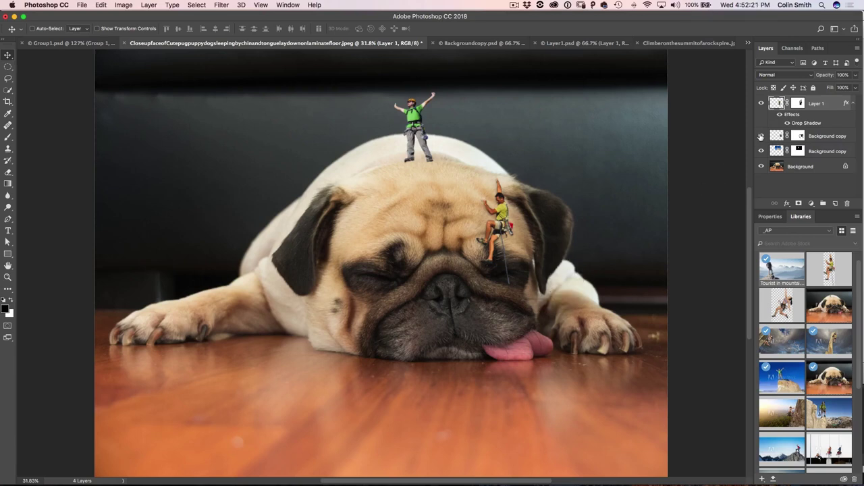
left_click(761, 136)
left_click(761, 151)
left_click(761, 151)
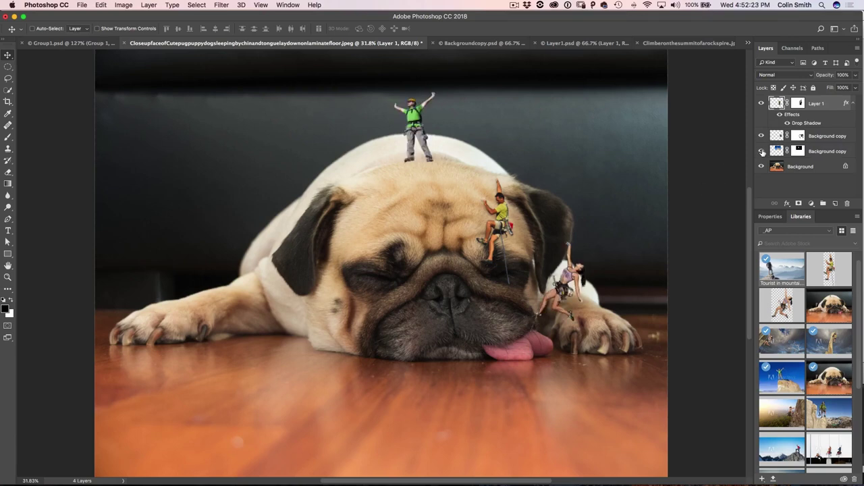
left_click(776, 153)
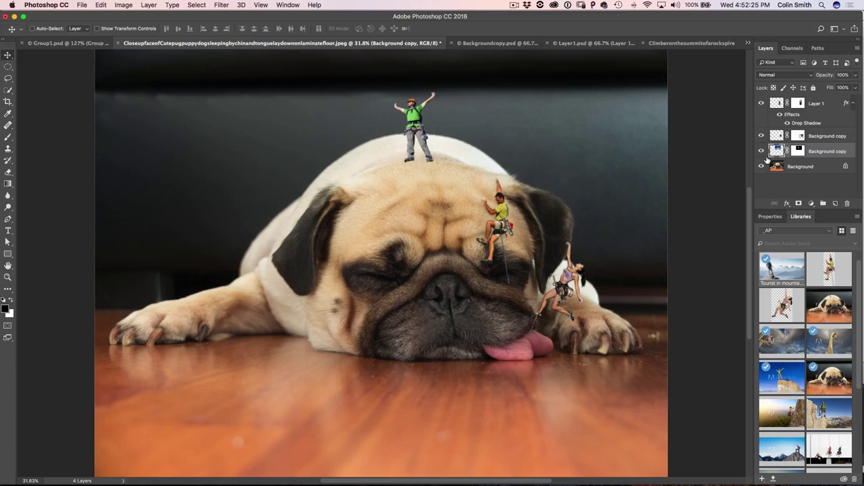
key("super+j")
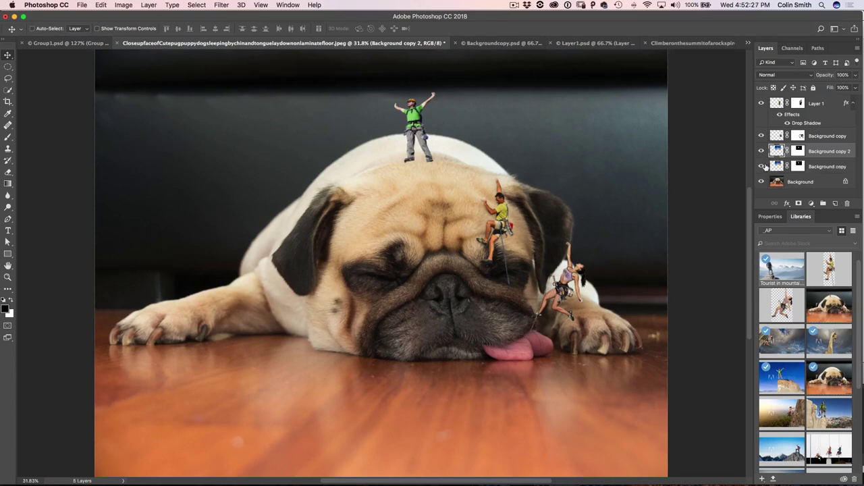
left_click(761, 151)
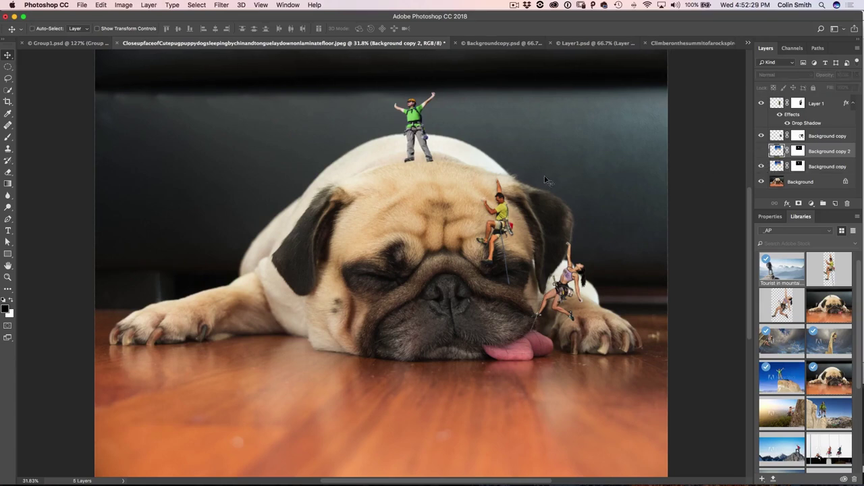
Step: Scale the original green-shirt climber to about 68% and place him standing on the ridge of the pug's white back
left_click(781, 167)
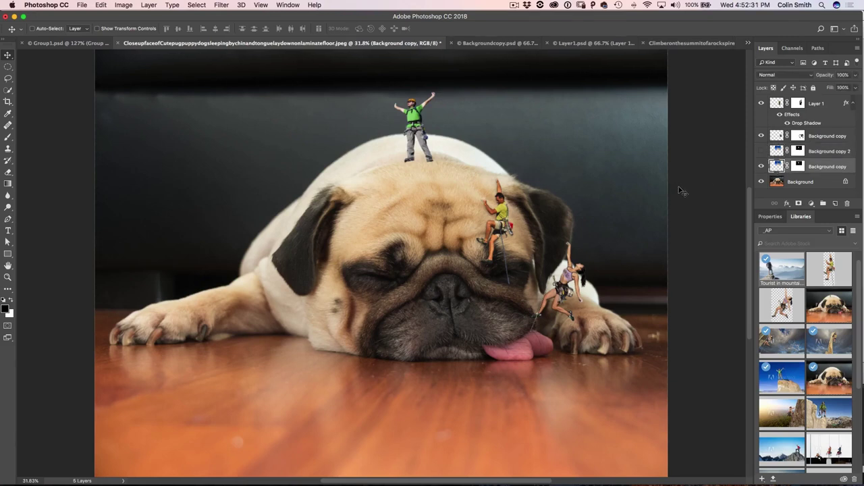
key("super+t")
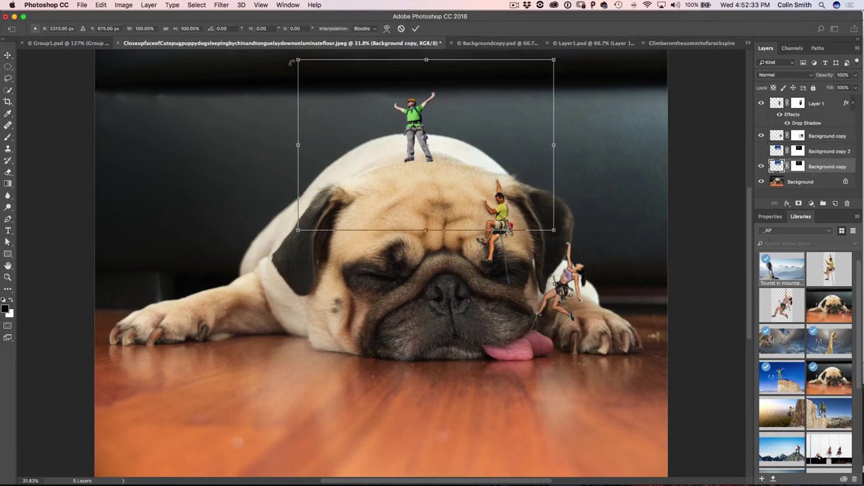
left_click_drag(298, 60, 338, 86)
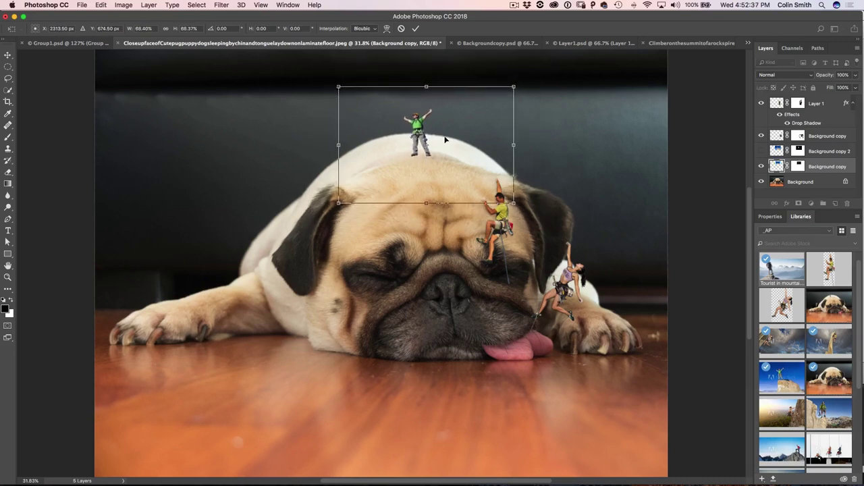
left_click_drag(428, 130, 421, 112)
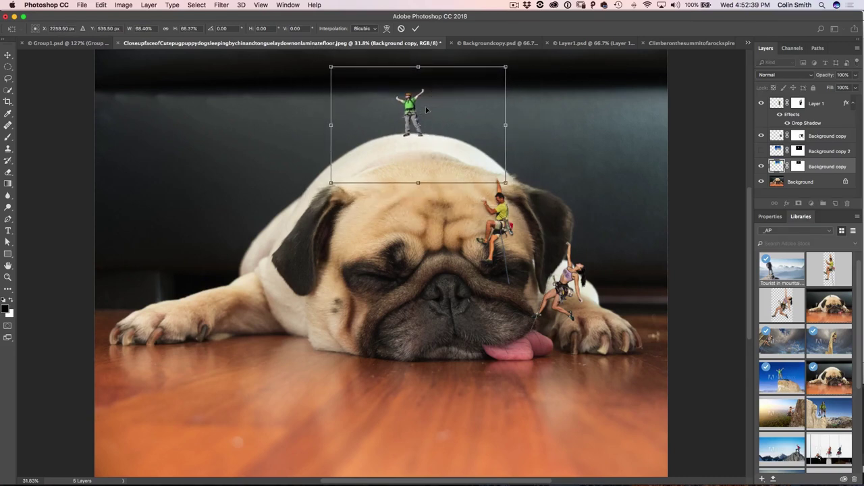
key("Return")
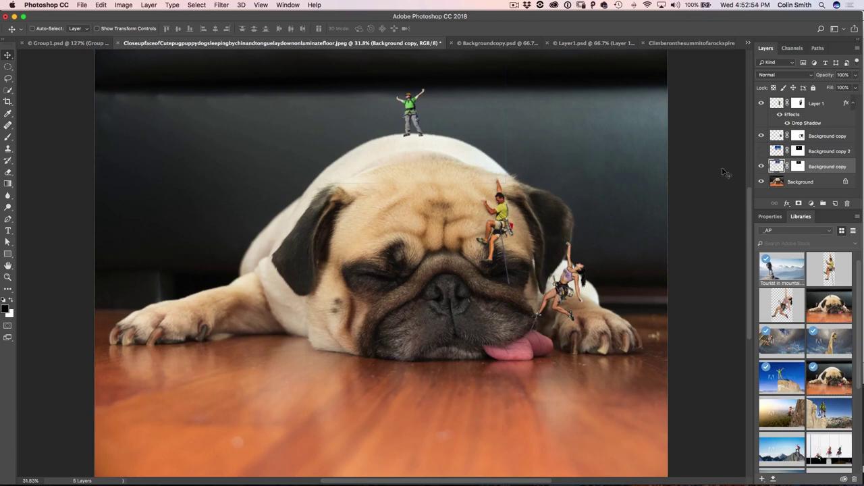
Step: Convert the scaled-down green-shirt climber's layer to a Smart Object
right_click(778, 169)
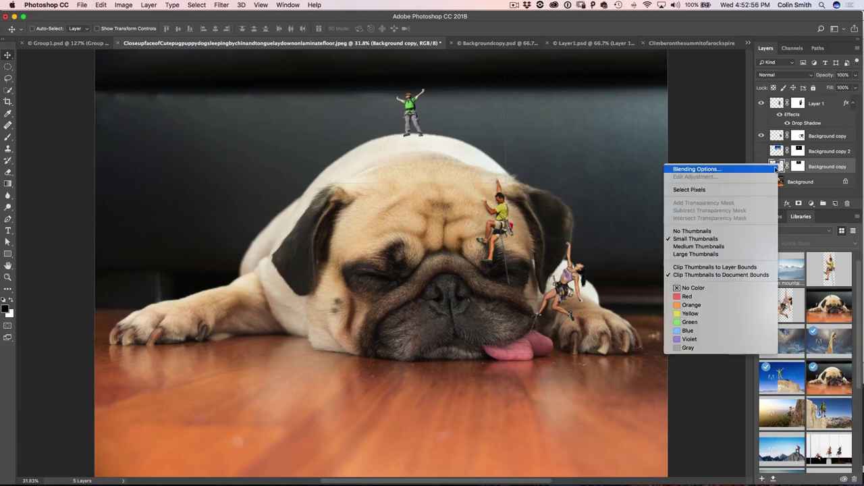
right_click(822, 167)
left_click(827, 168)
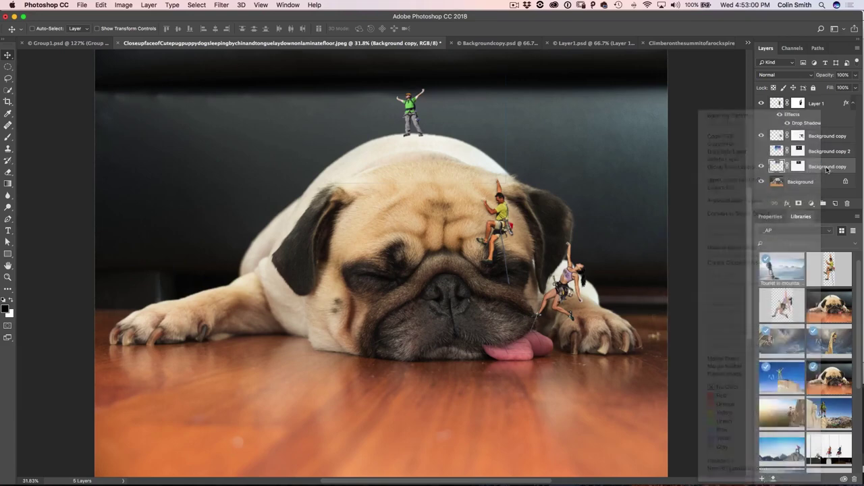
right_click(829, 170)
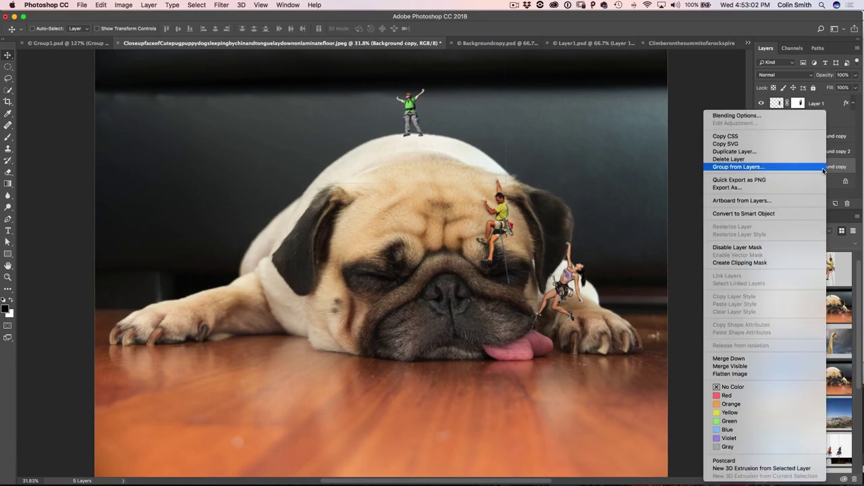
left_click(784, 214)
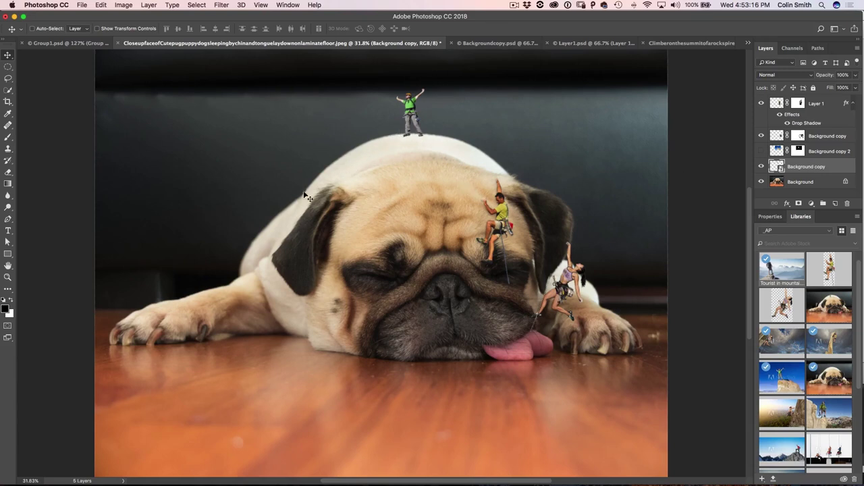
Step: Apply a Gaussian Blur with a 2.0-pixel radius to the small green-shirt climber's Smart Object
left_click(221, 5)
mouse_move(249, 114)
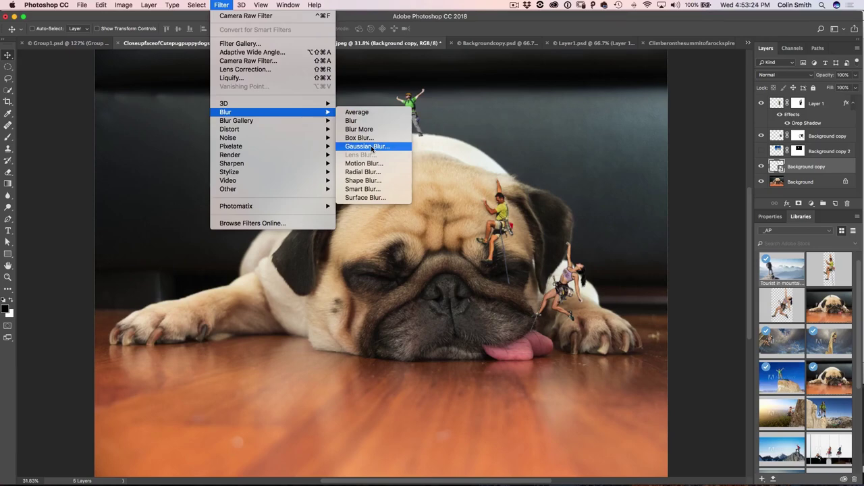
left_click(371, 147)
left_click_drag(467, 84, 620, 75)
left_click_drag(574, 214, 557, 214)
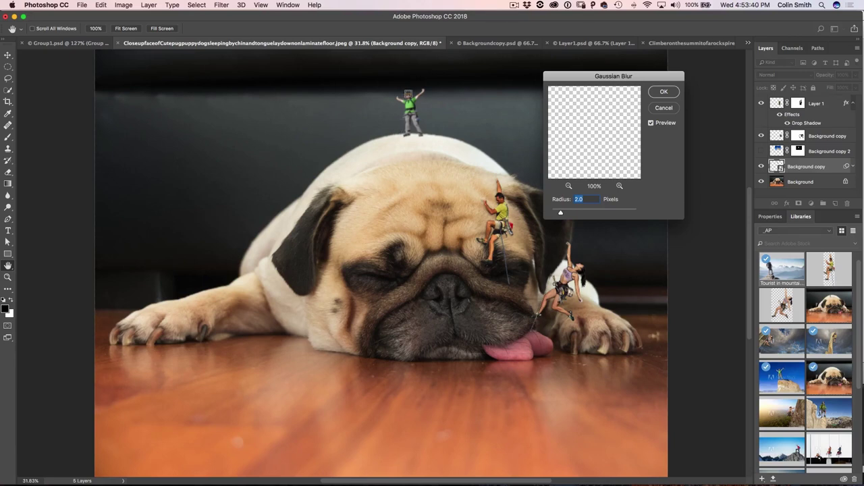
left_click(663, 95)
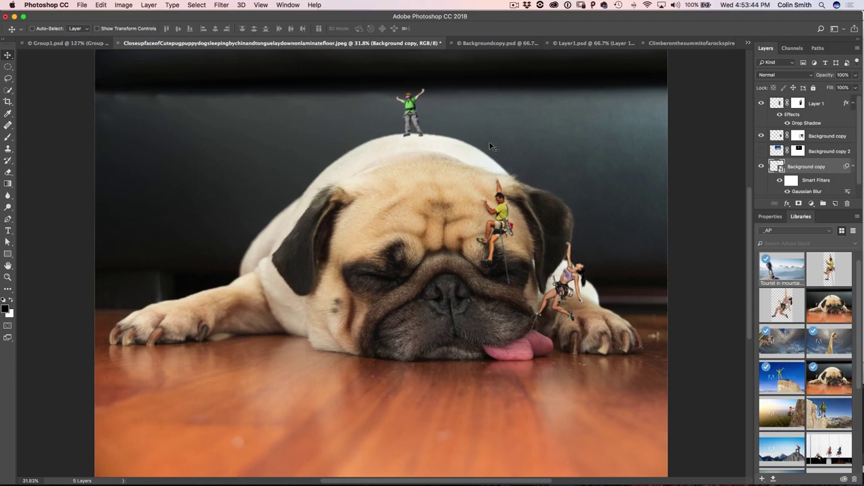
Step: Show the full-size green-shirt climber again, move the blurred one beside him on the pug's back, and toggle the blurred layer to compare
left_click(761, 153)
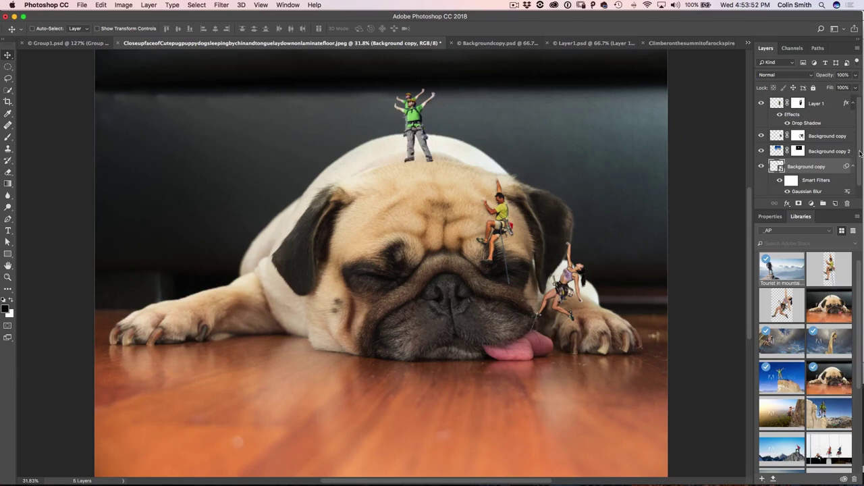
scroll(860, 151, "down", 1)
left_click_drag(495, 127, 463, 120)
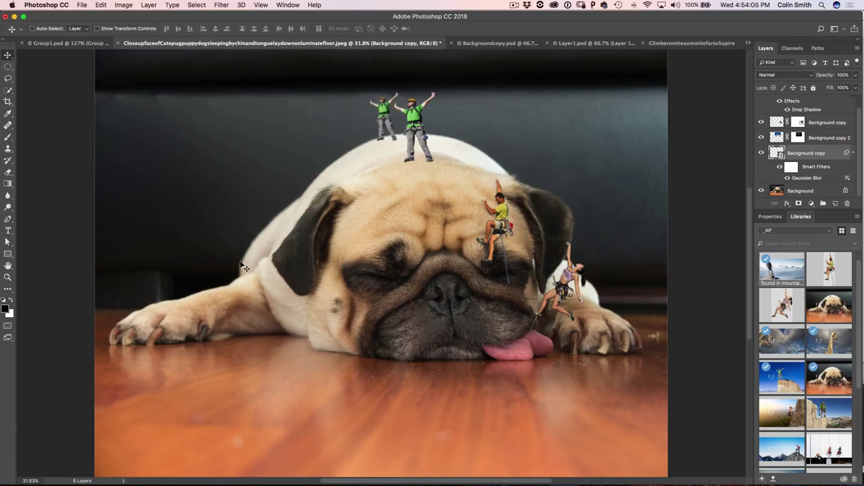
left_click(761, 153)
left_click(761, 153)
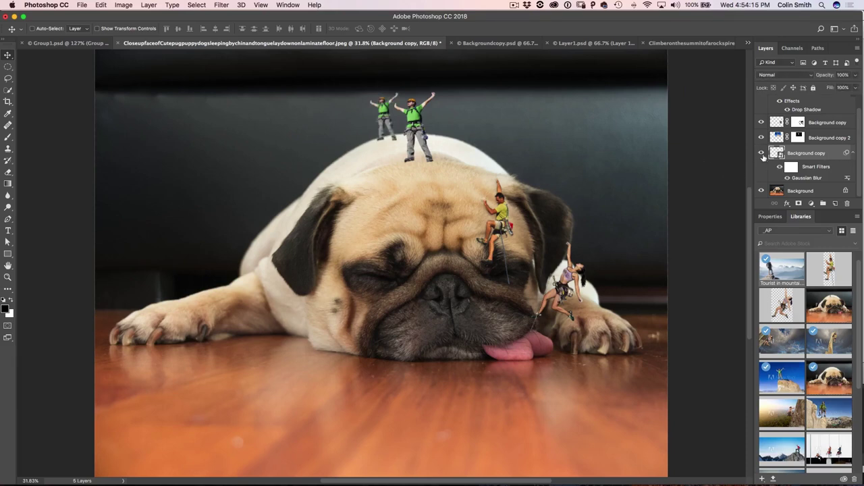